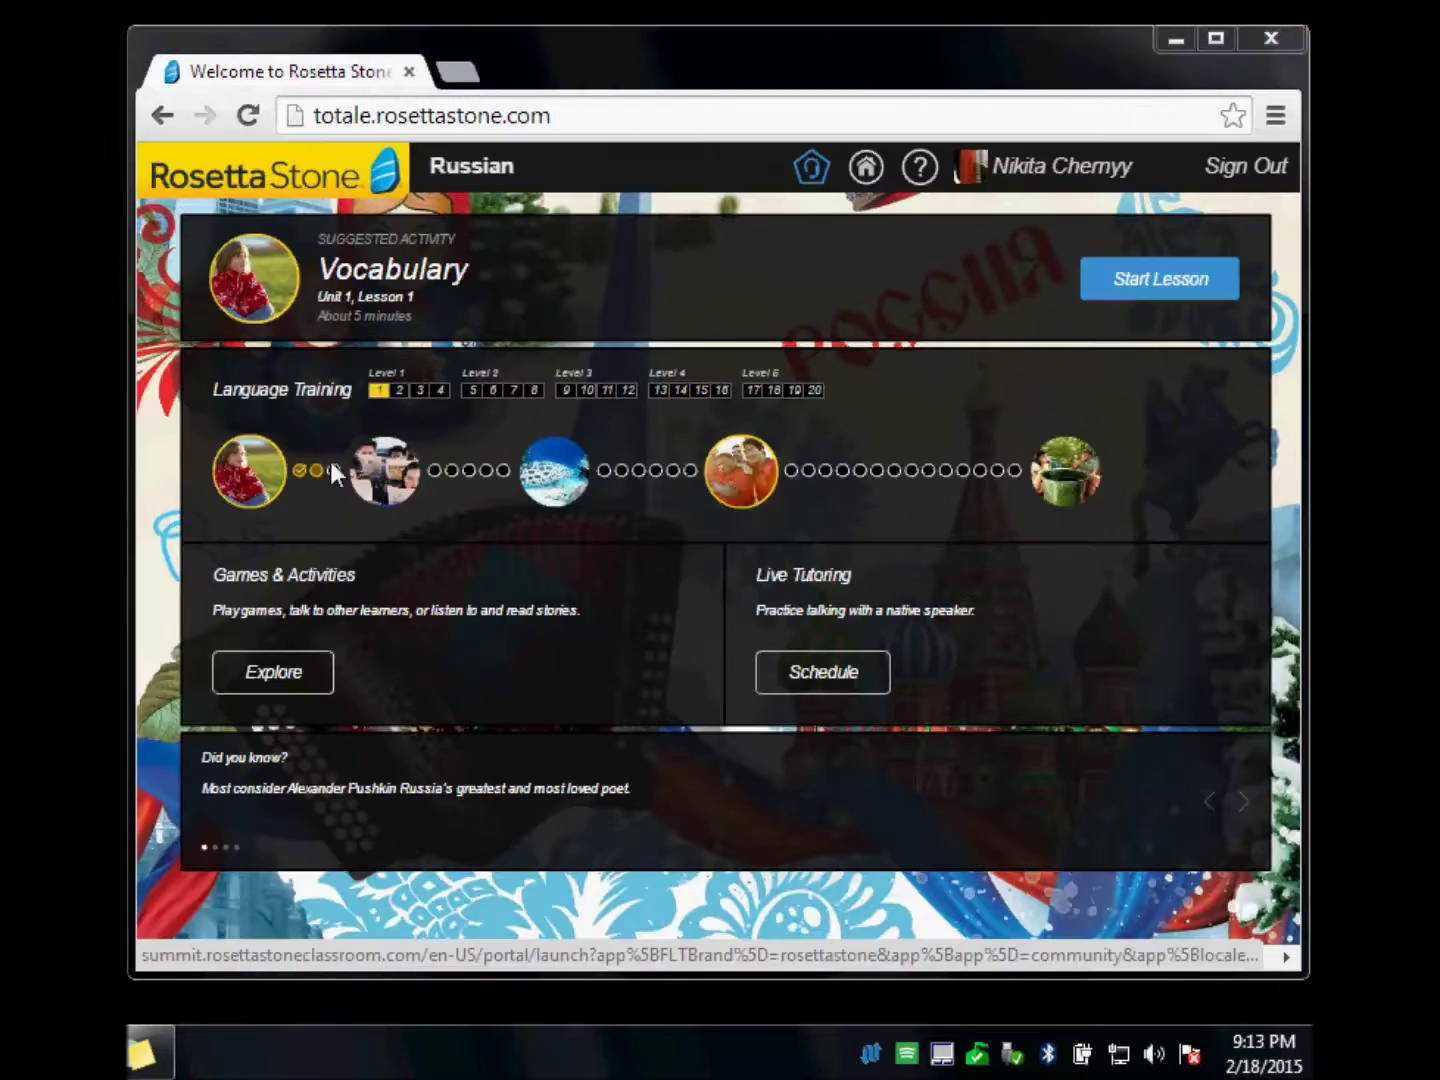
Step: Launch the suggested Russian Unit 1, Lesson 1 Vocabulary lesson from the dashboard
{"action": "left_click", "coordinate": [319, 469]}
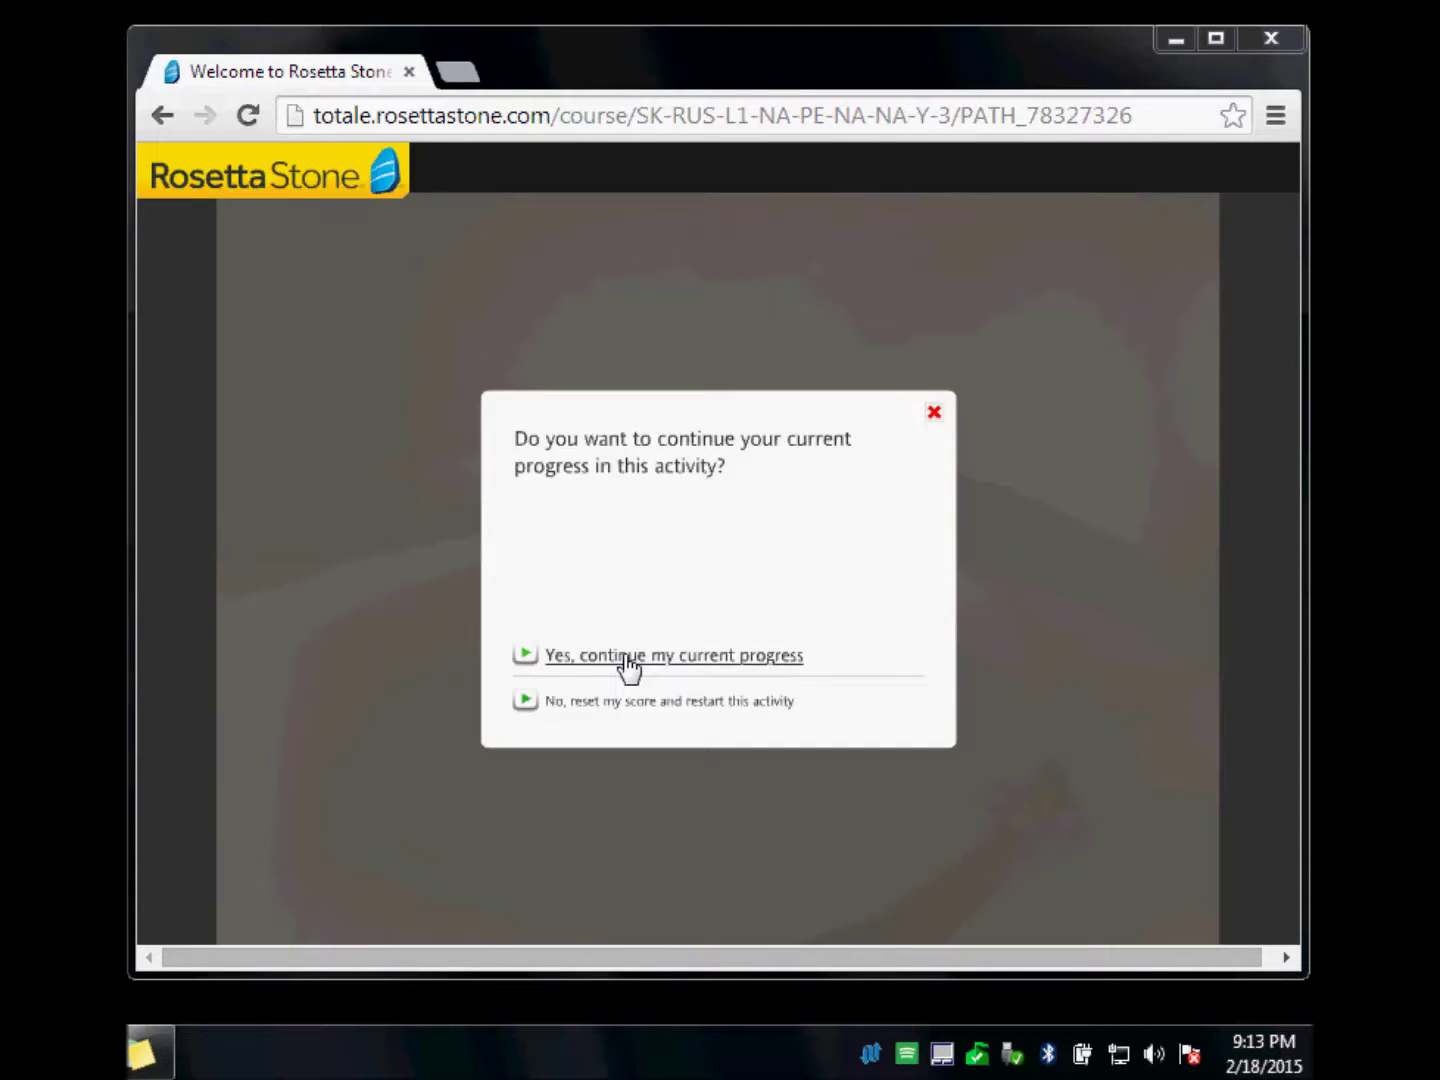
Step: Keep the current lesson progress and bring up the Windows sound device menu
{"action": "left_click", "coordinate": [628, 661]}
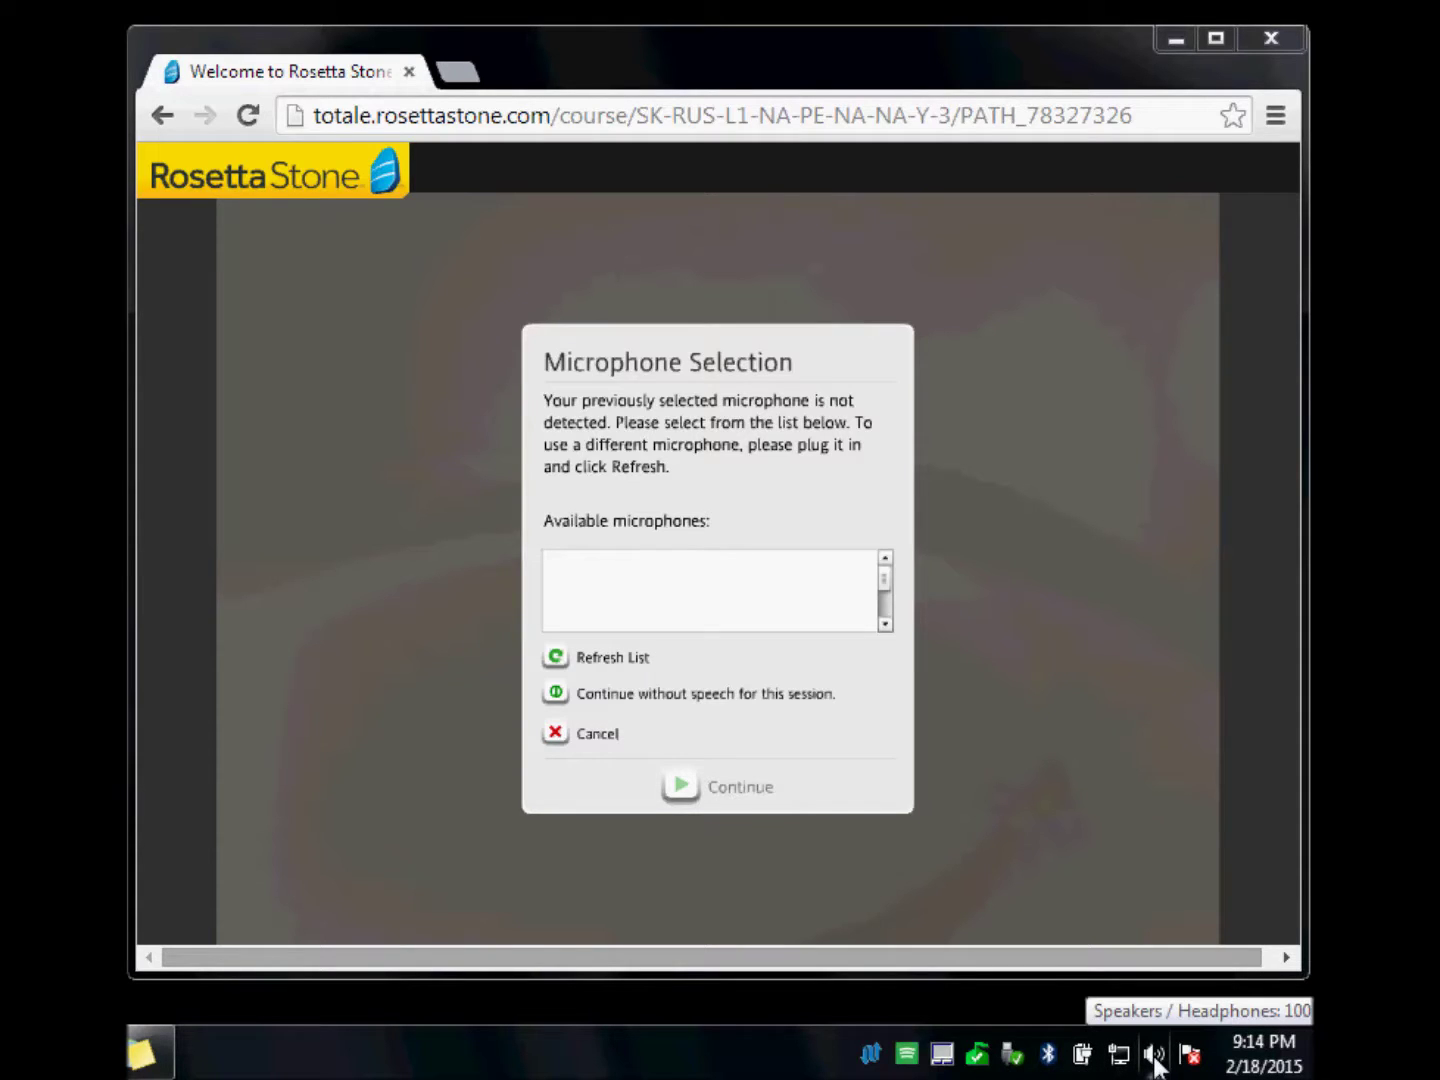
{"action": "right_click", "coordinate": [1157, 1055]}
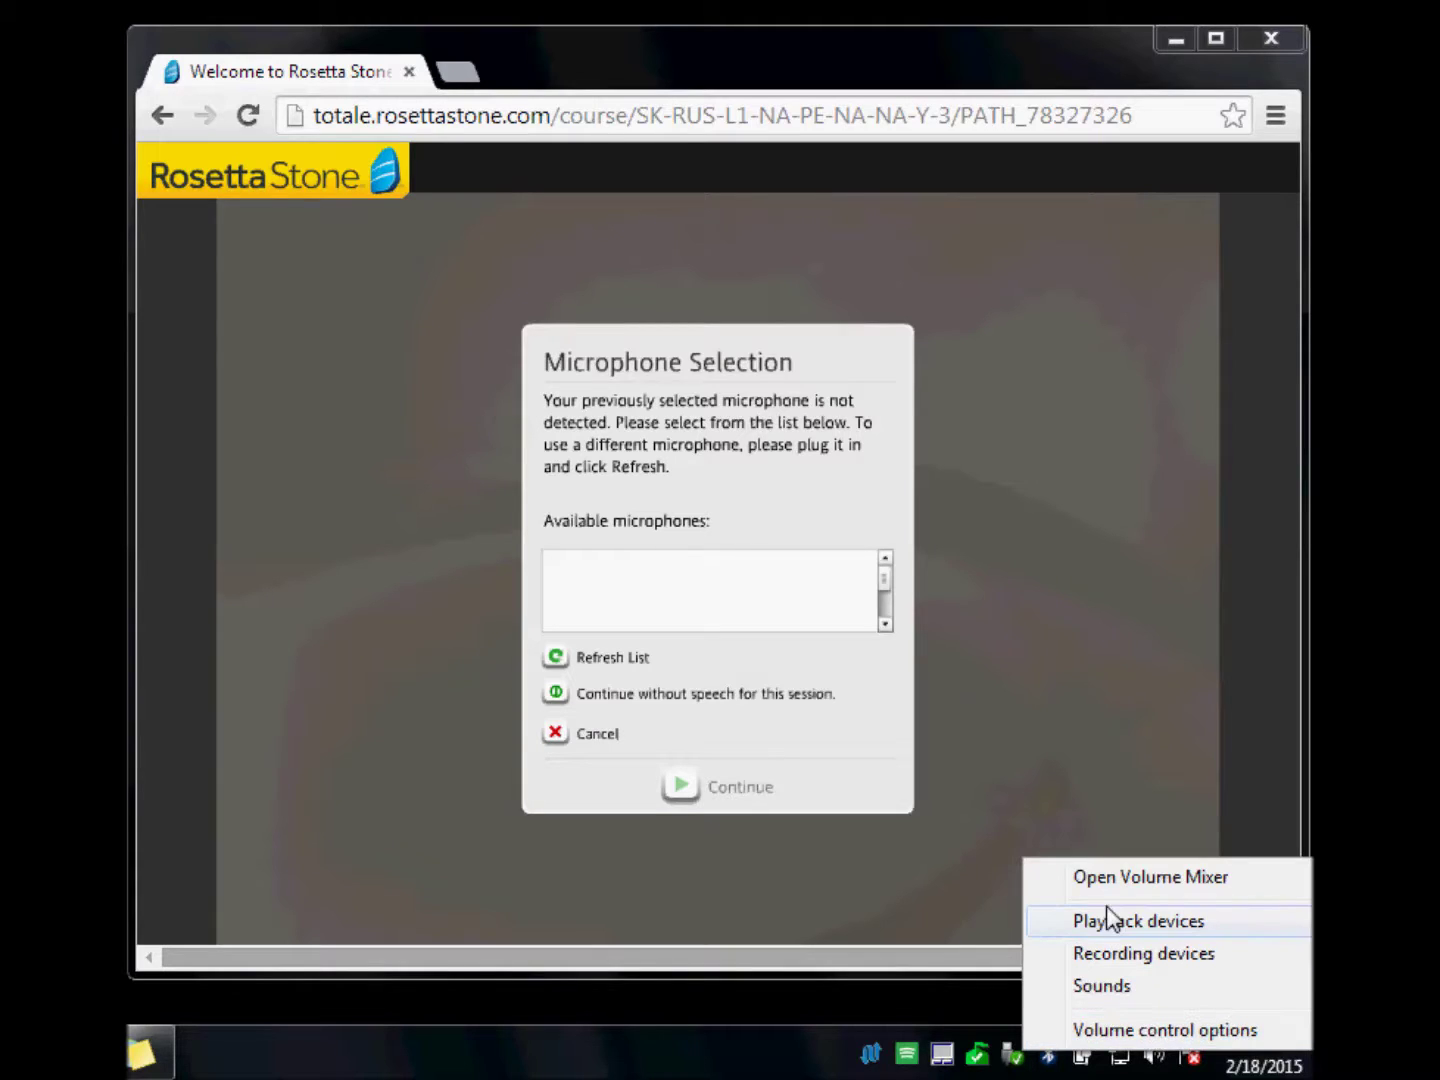
Step: Show the recording devices, disabling driver enhancements for the Independent (R.T.C.) Headphones
{"action": "left_click", "coordinate": [1131, 959]}
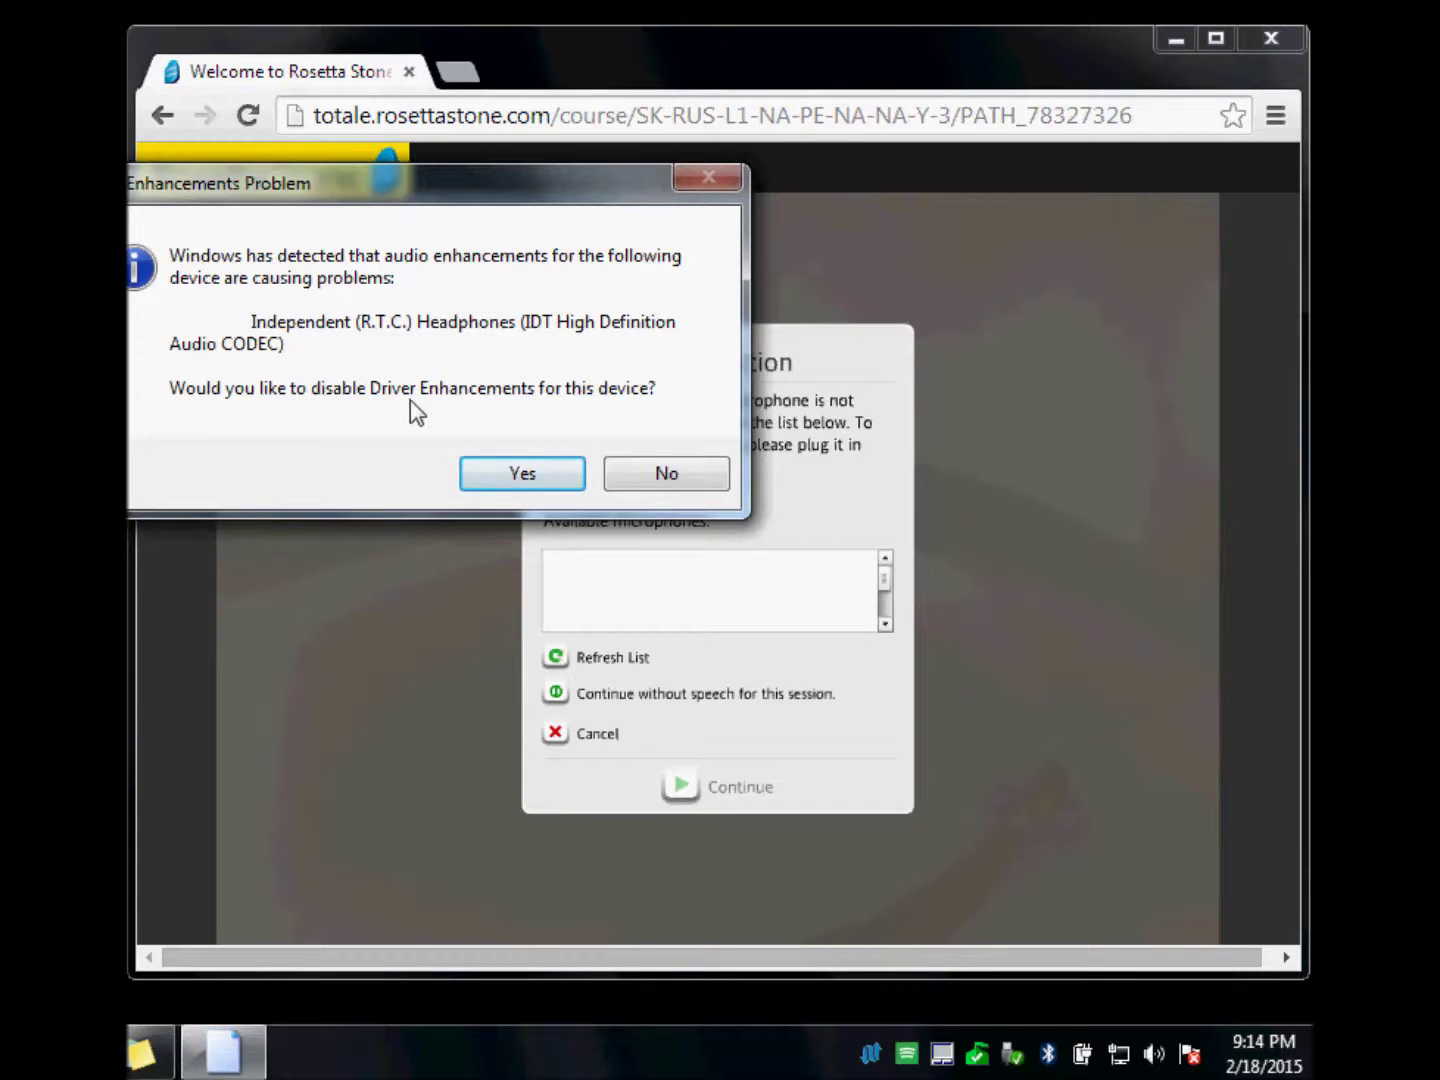
{"action": "left_click", "coordinate": [518, 466]}
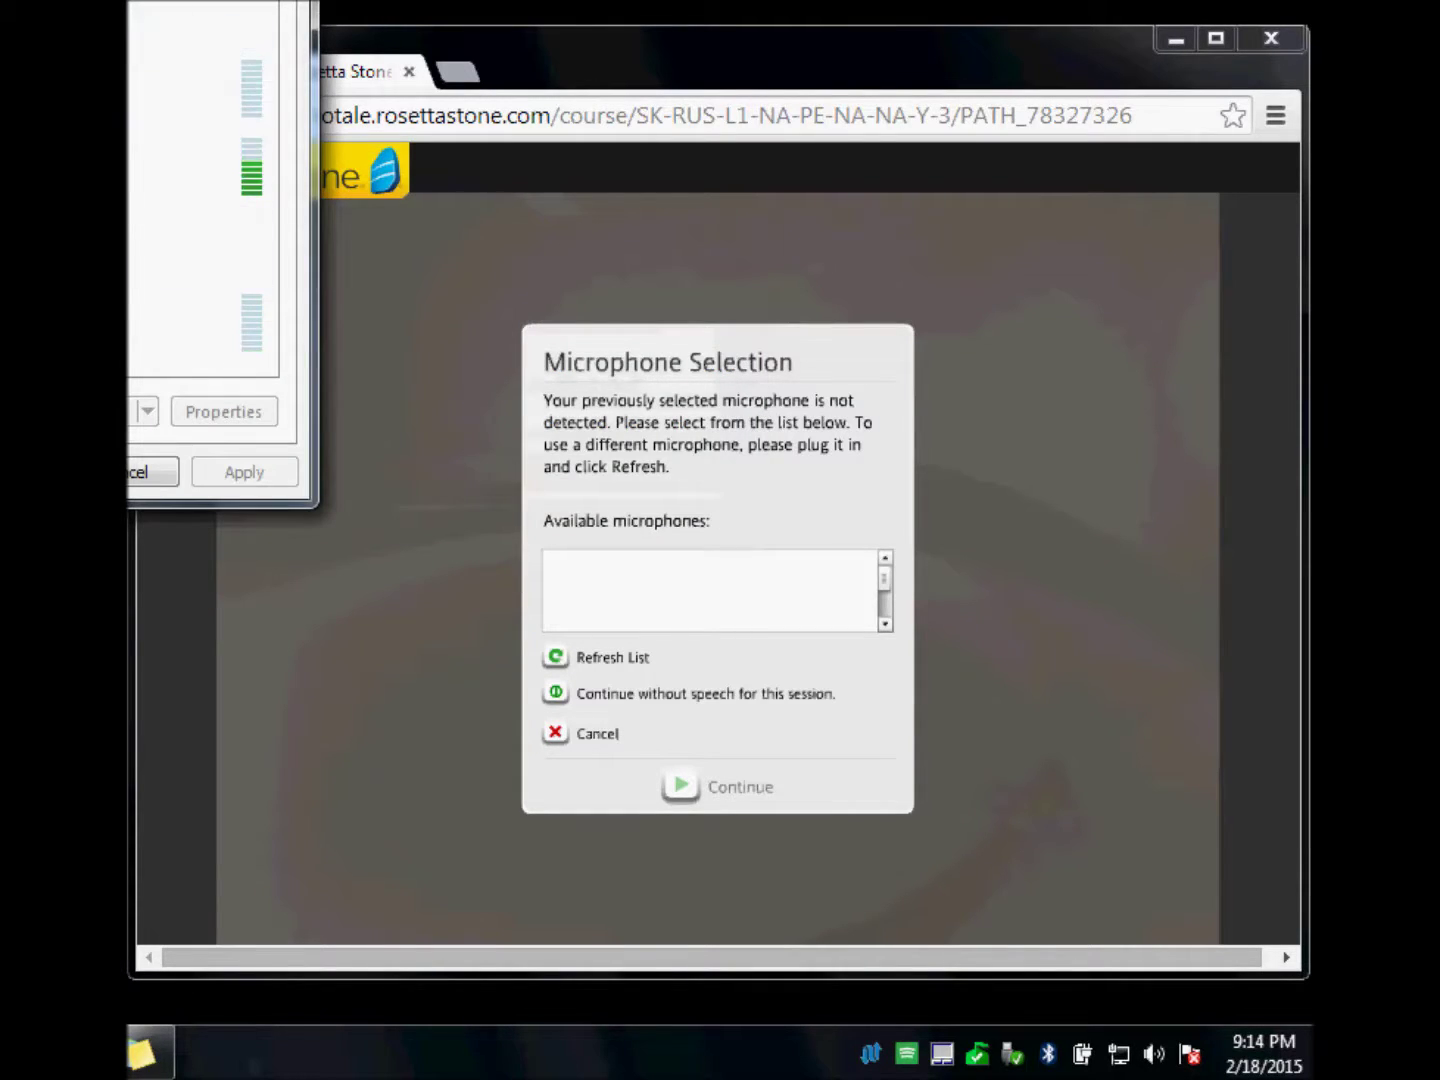
{"action": "left_click_drag", "start_coordinate": [511, 23], "coordinate": [812, 241]}
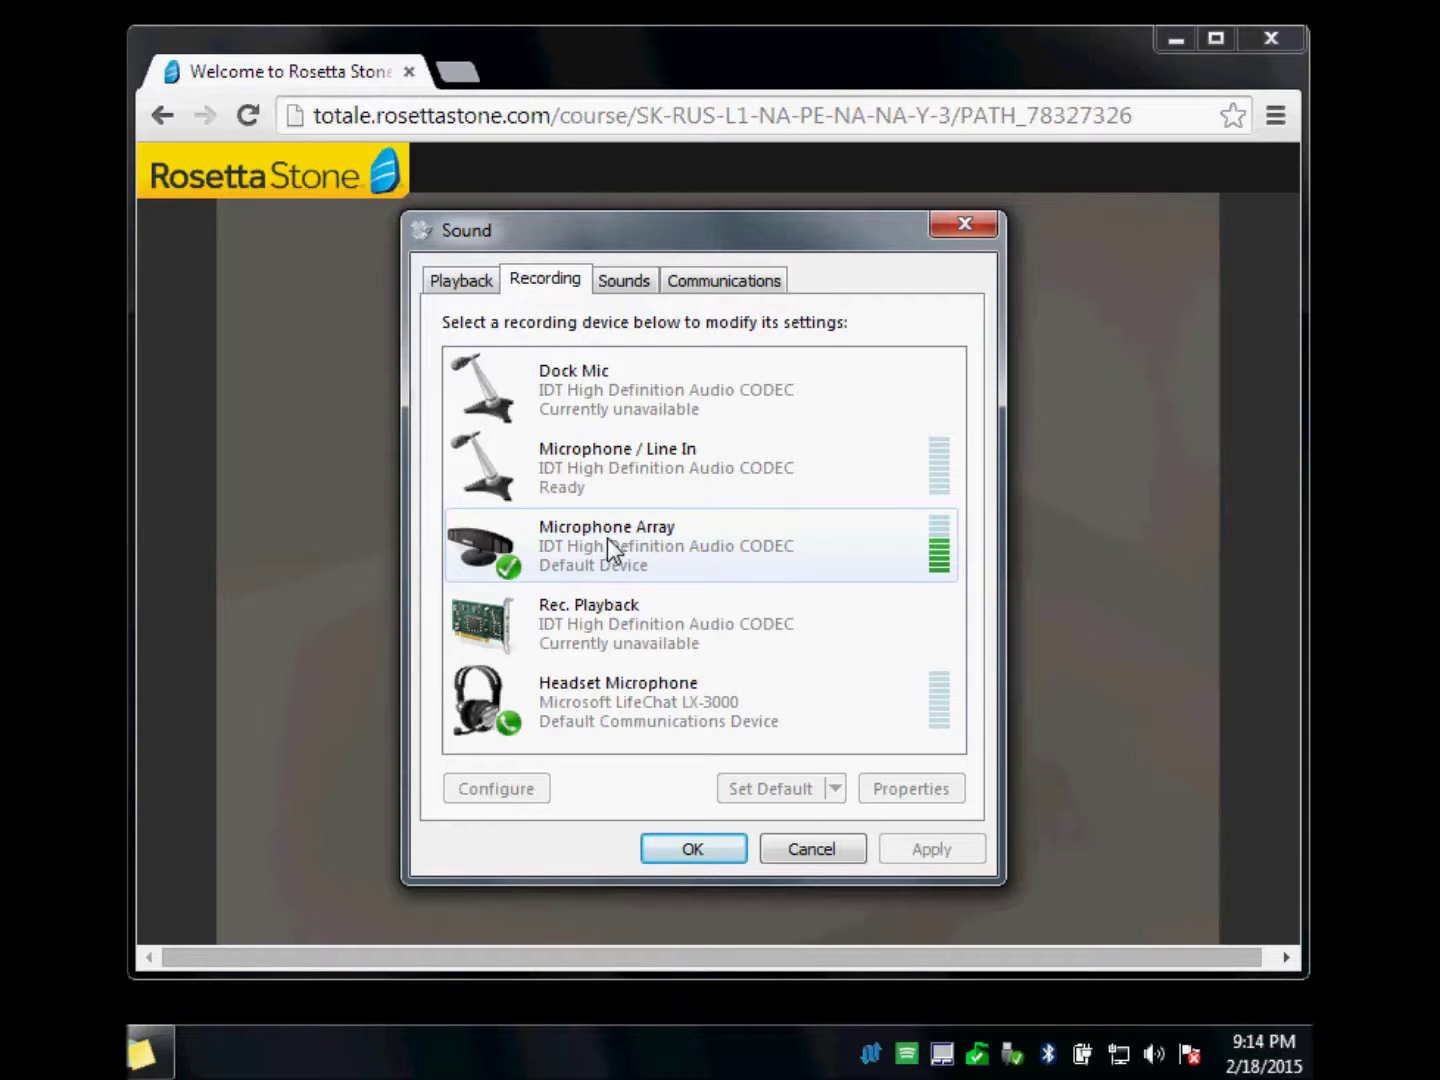
Step: Make the Headset Microphone the default recording device and disable the Microphone Array
{"action": "right_click", "coordinate": [617, 703]}
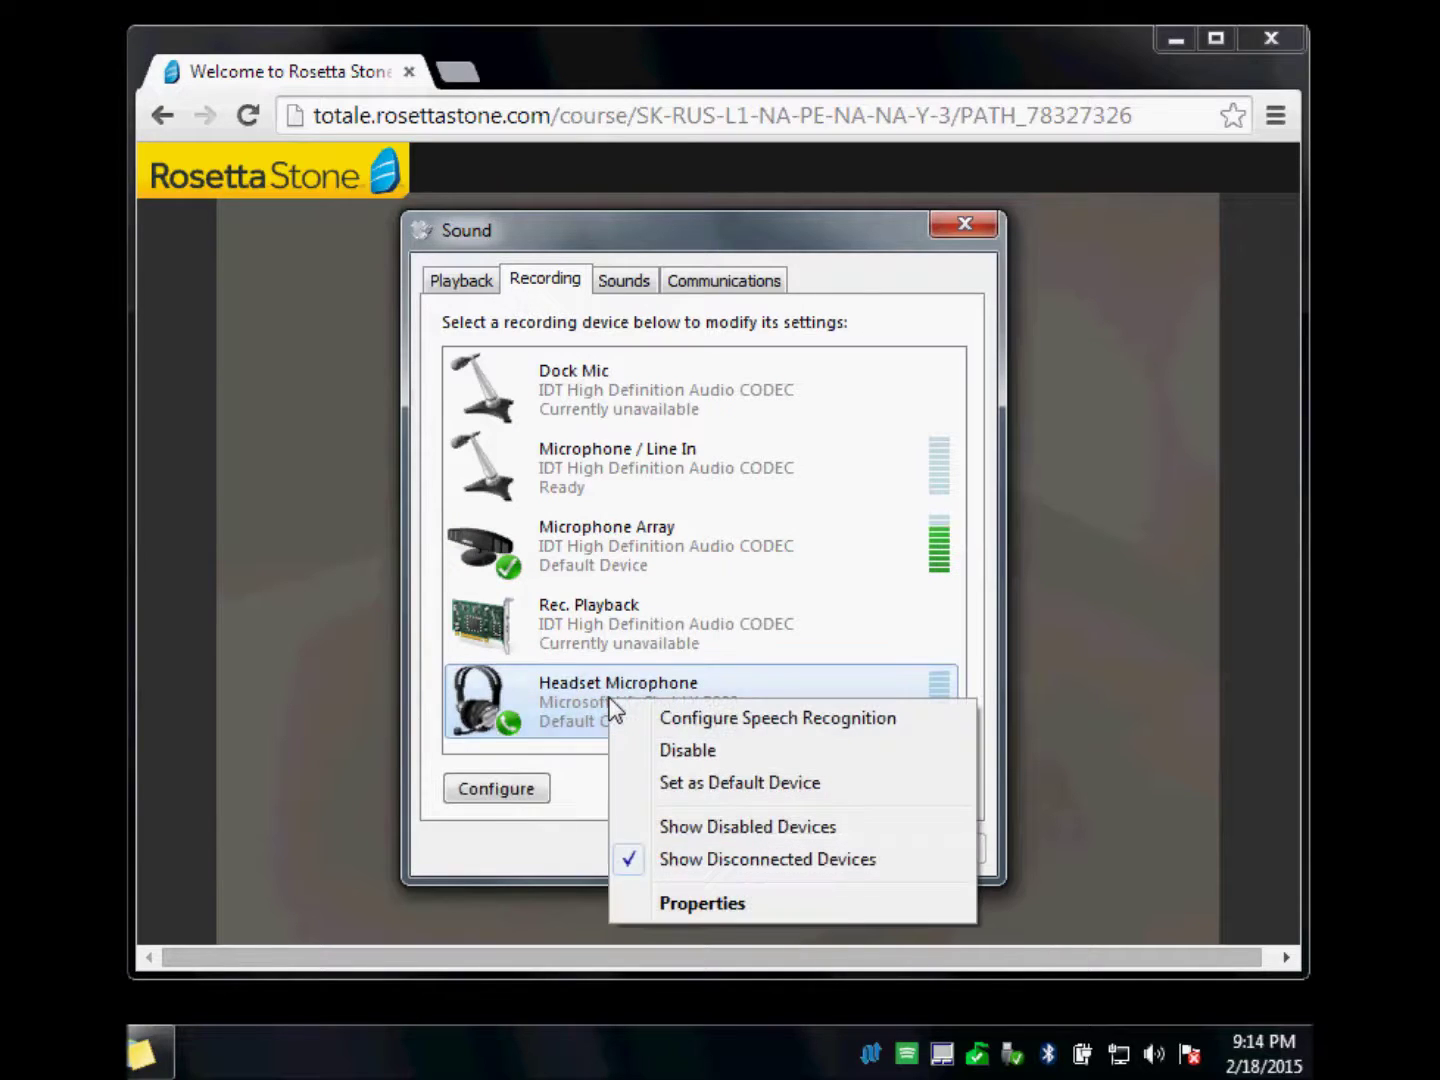
{"action": "left_click", "coordinate": [740, 783]}
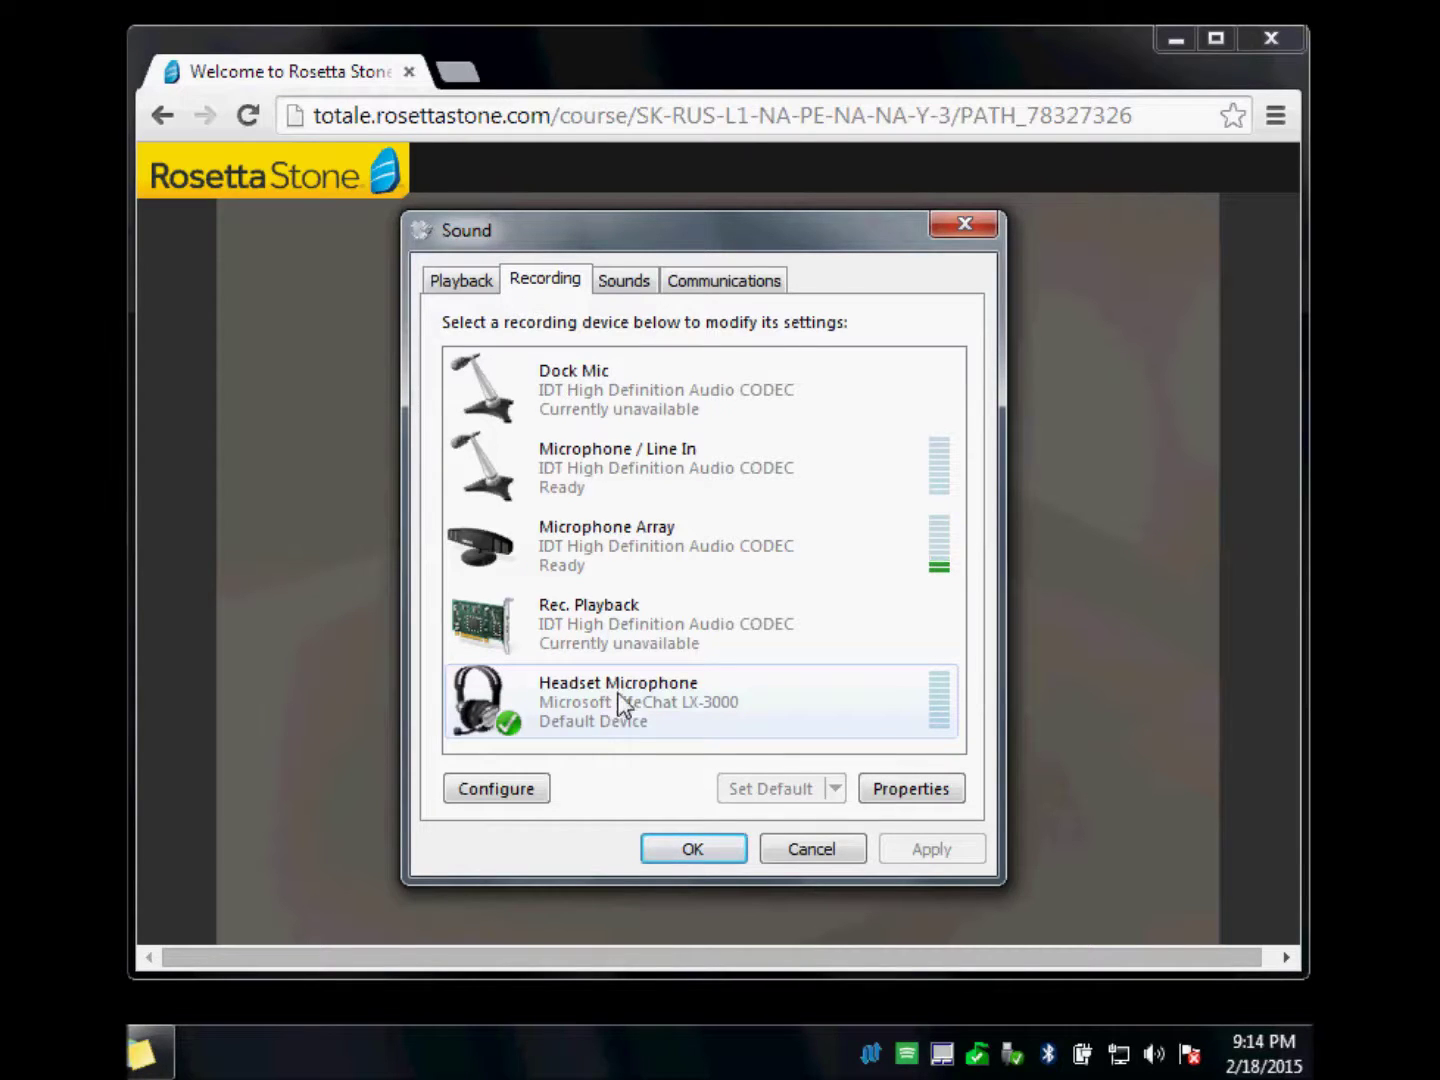
{"action": "right_click", "coordinate": [600, 544]}
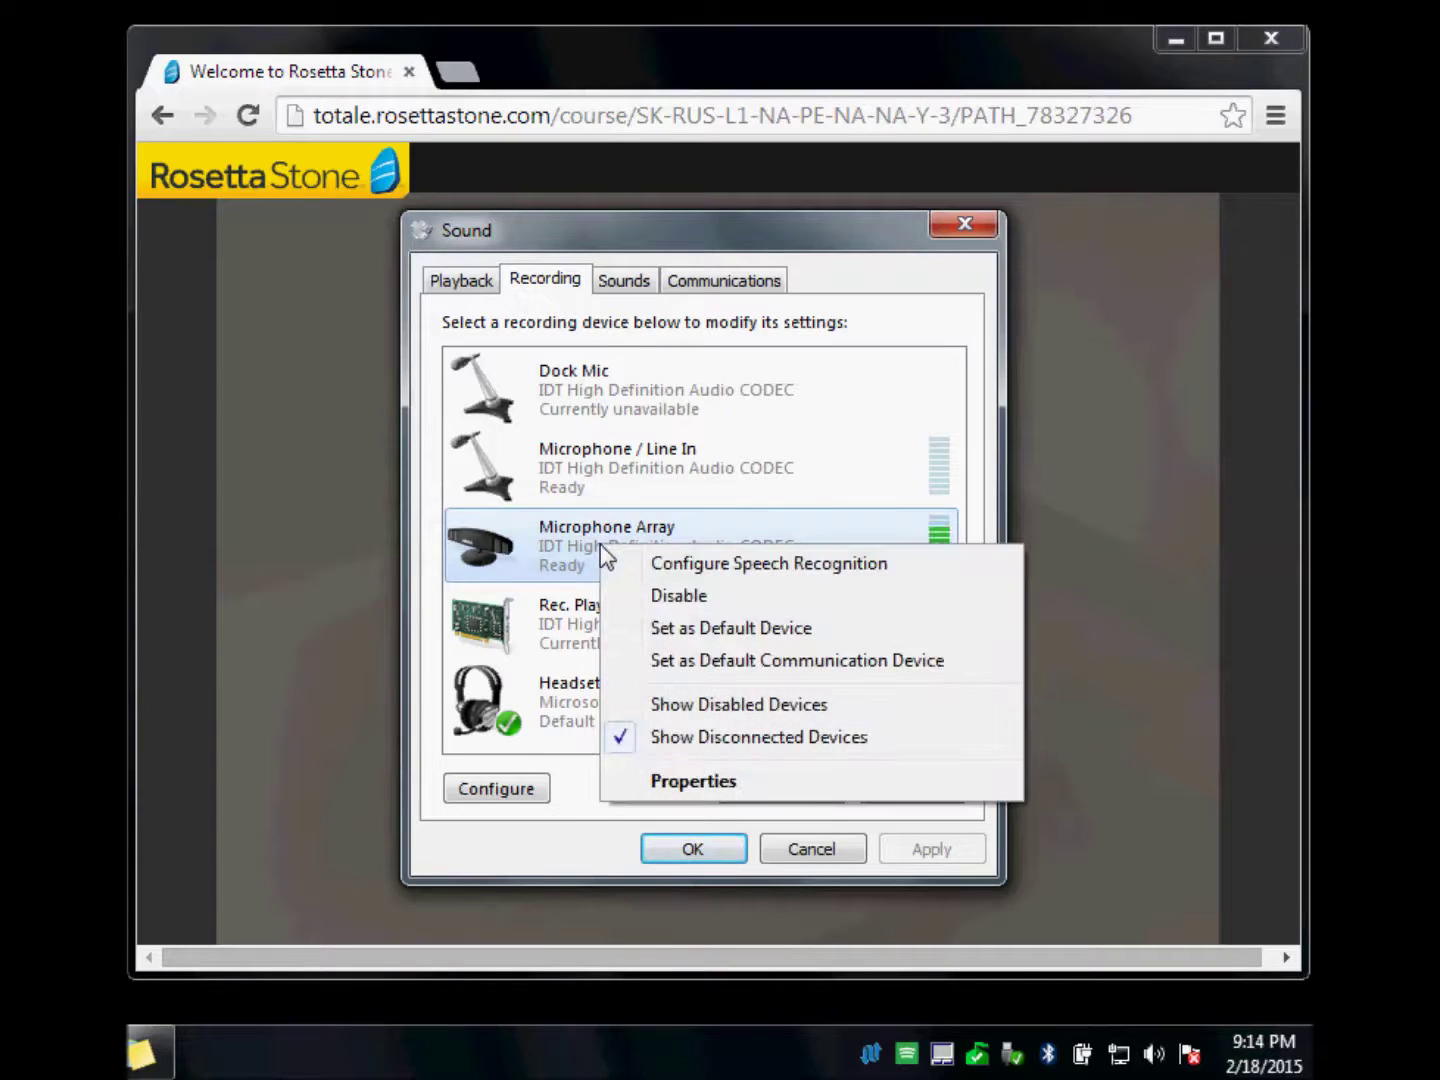
{"action": "left_click", "coordinate": [664, 604]}
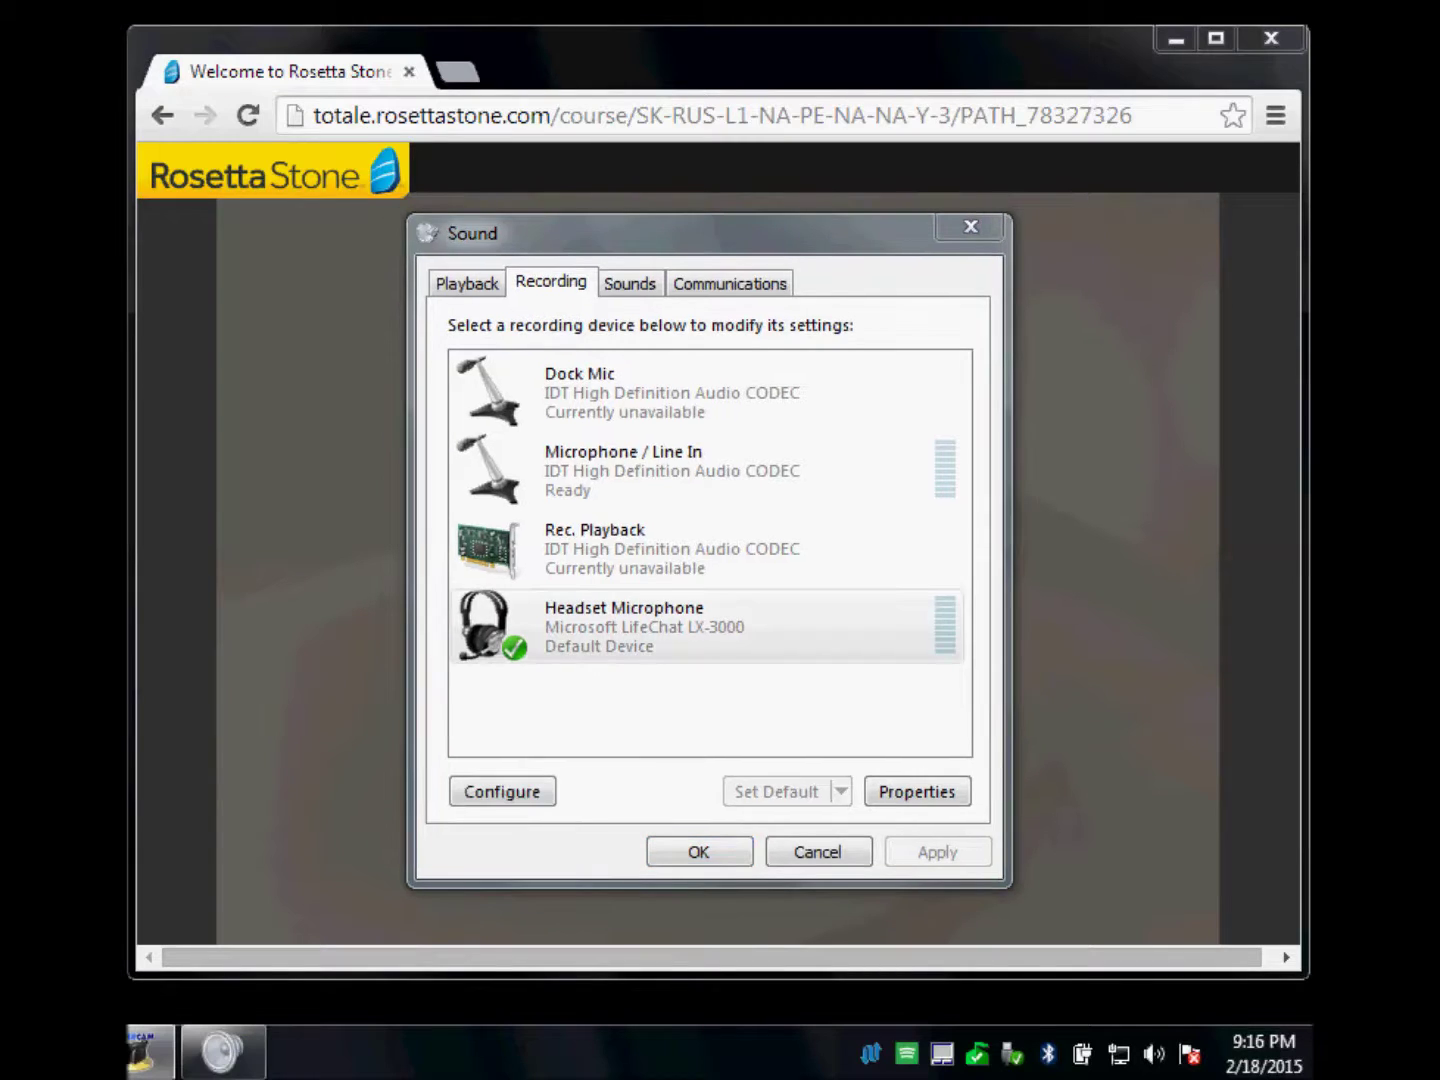
{"action": "left_click", "coordinate": [478, 658]}
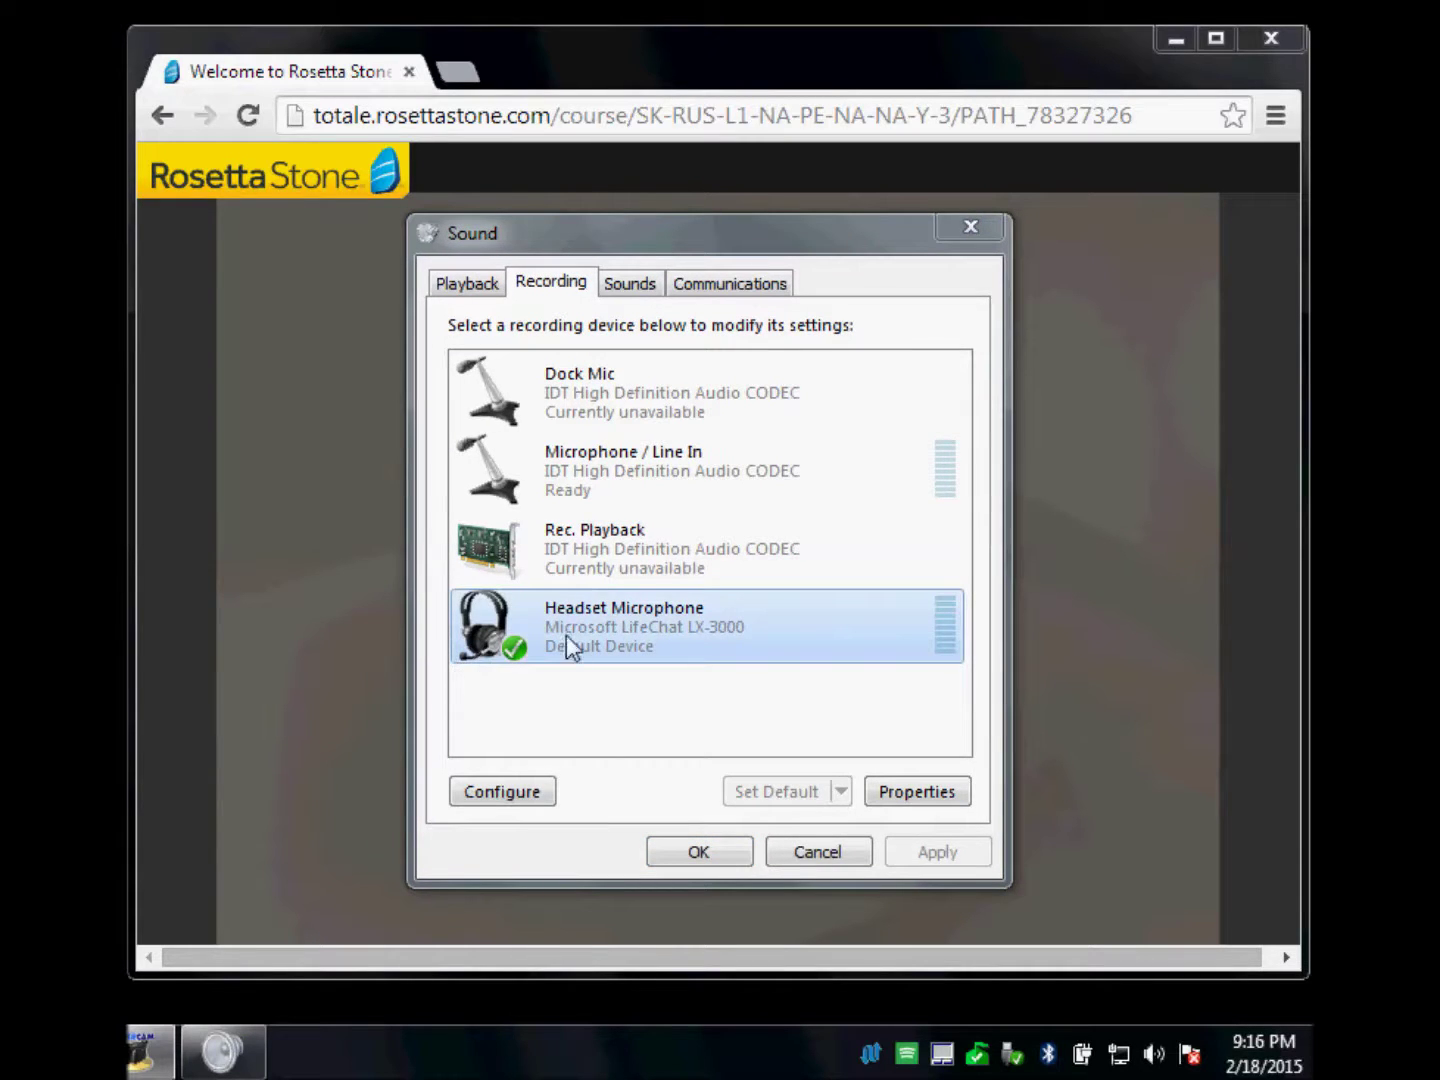
Step: Start the Speech Recognition microphone setup wizard for the Headset Microphone
{"action": "left_click", "coordinate": [625, 625]}
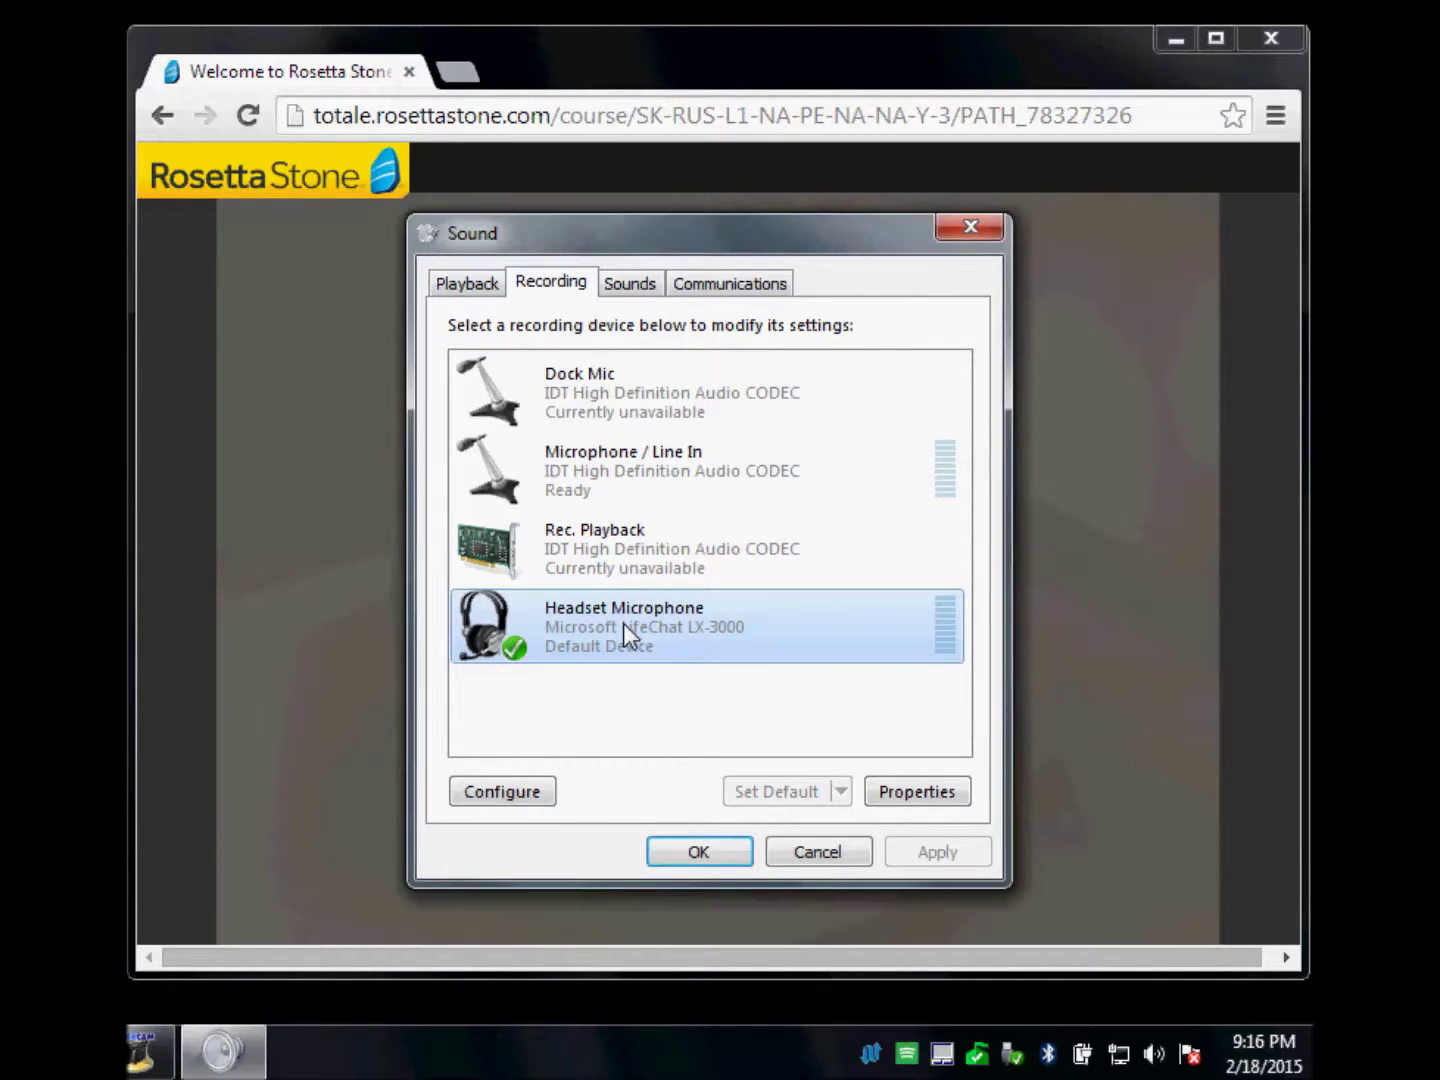
{"action": "left_click", "coordinate": [507, 792]}
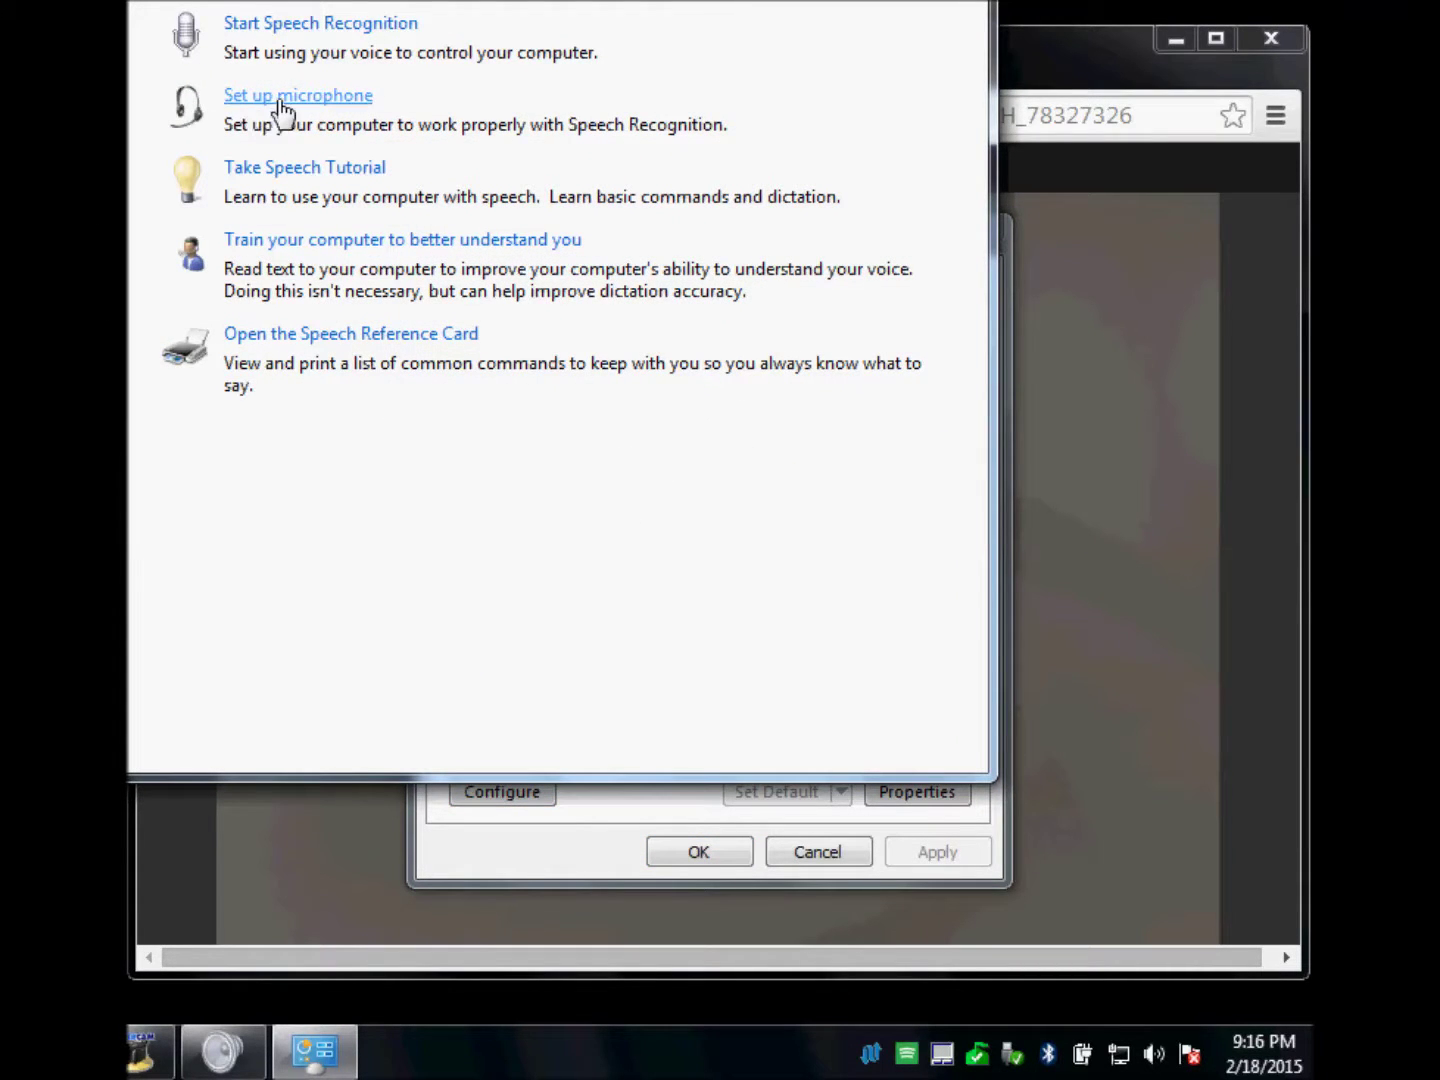
{"action": "left_click", "coordinate": [321, 97]}
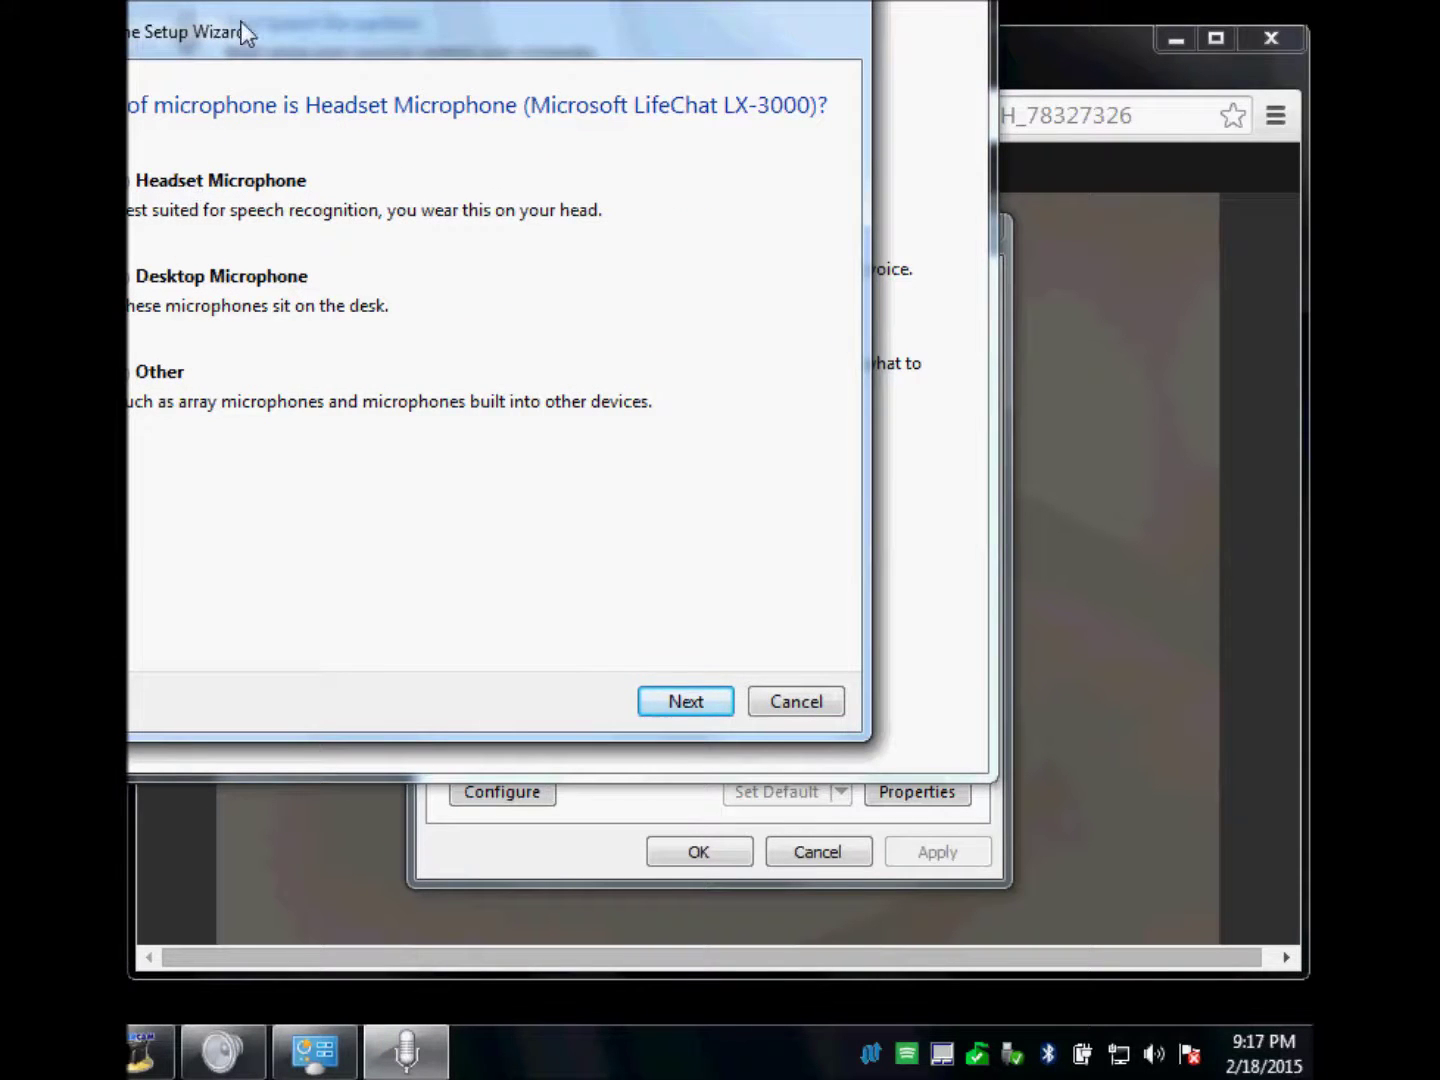
{"action": "left_click_drag", "start_coordinate": [241, 22], "coordinate": [304, 21]}
Step: Complete the headset microphone wizard and close the Speech Recognition options window
{"action": "left_click", "coordinate": [862, 702]}
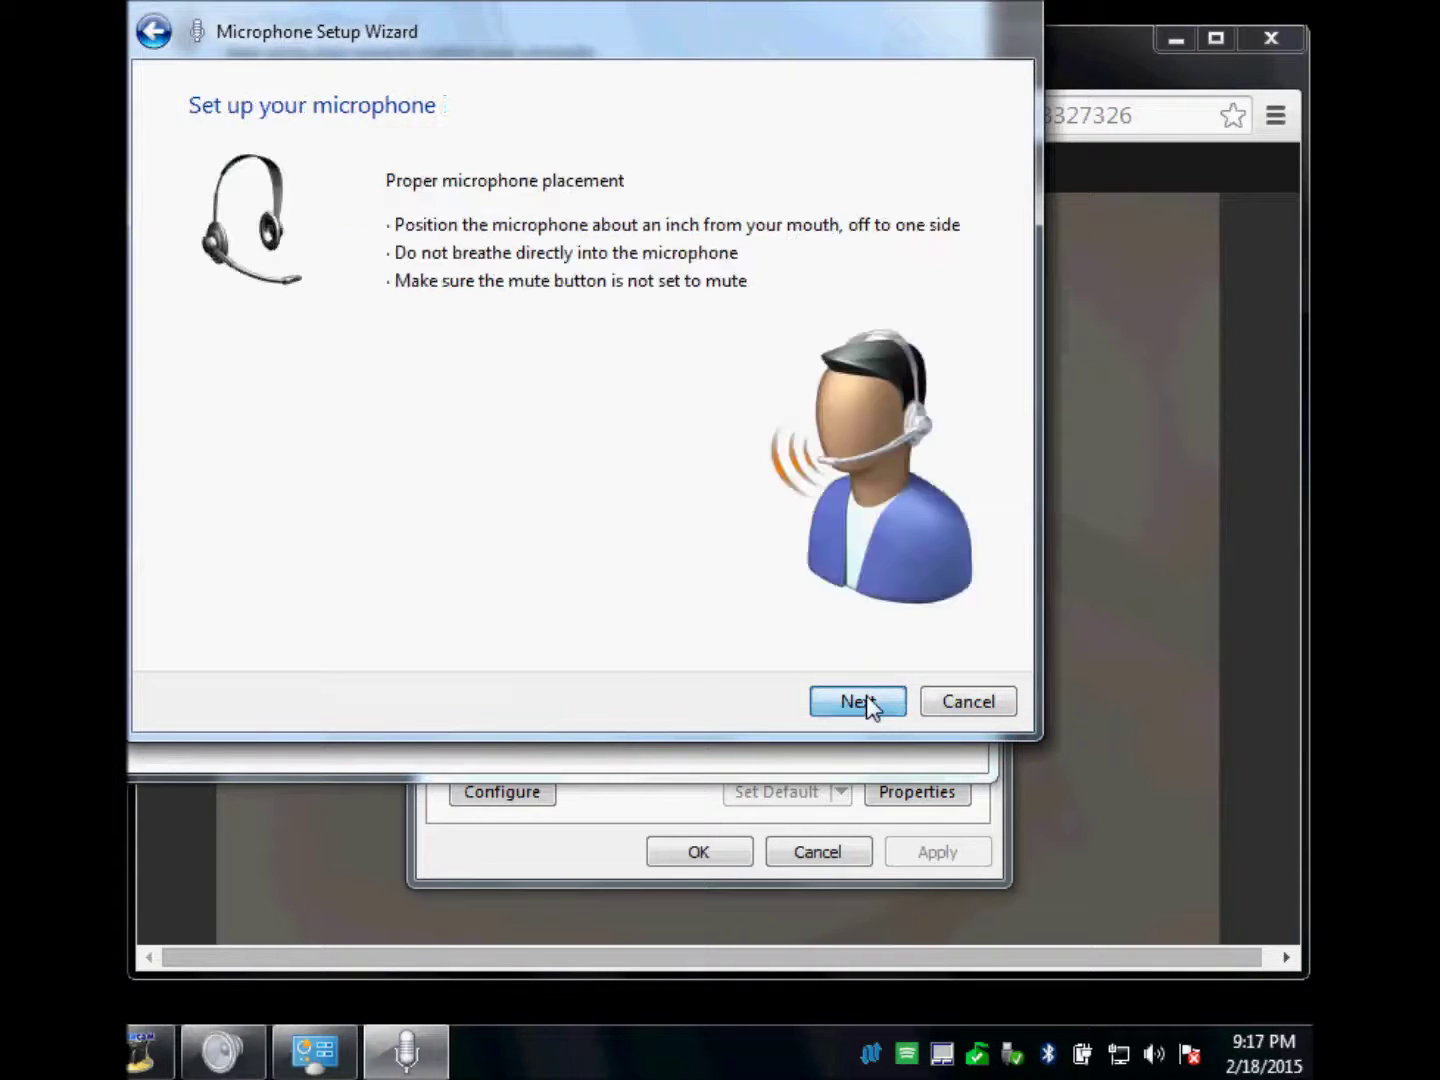
{"action": "left_click", "coordinate": [849, 707]}
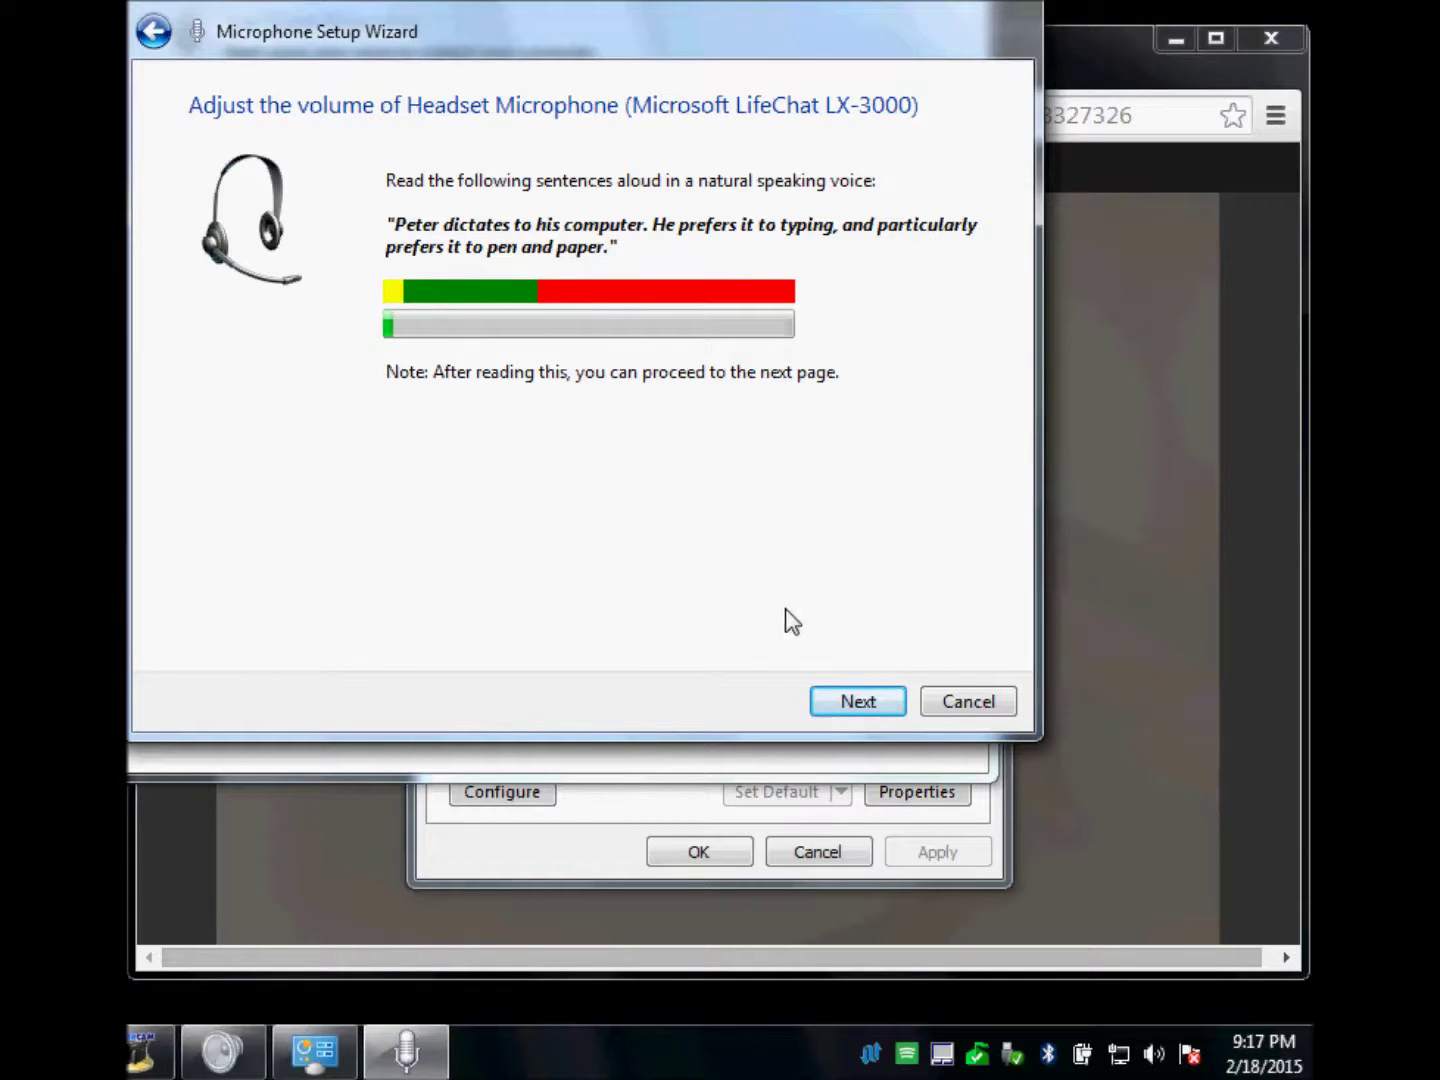
{"action": "left_click", "coordinate": [857, 701]}
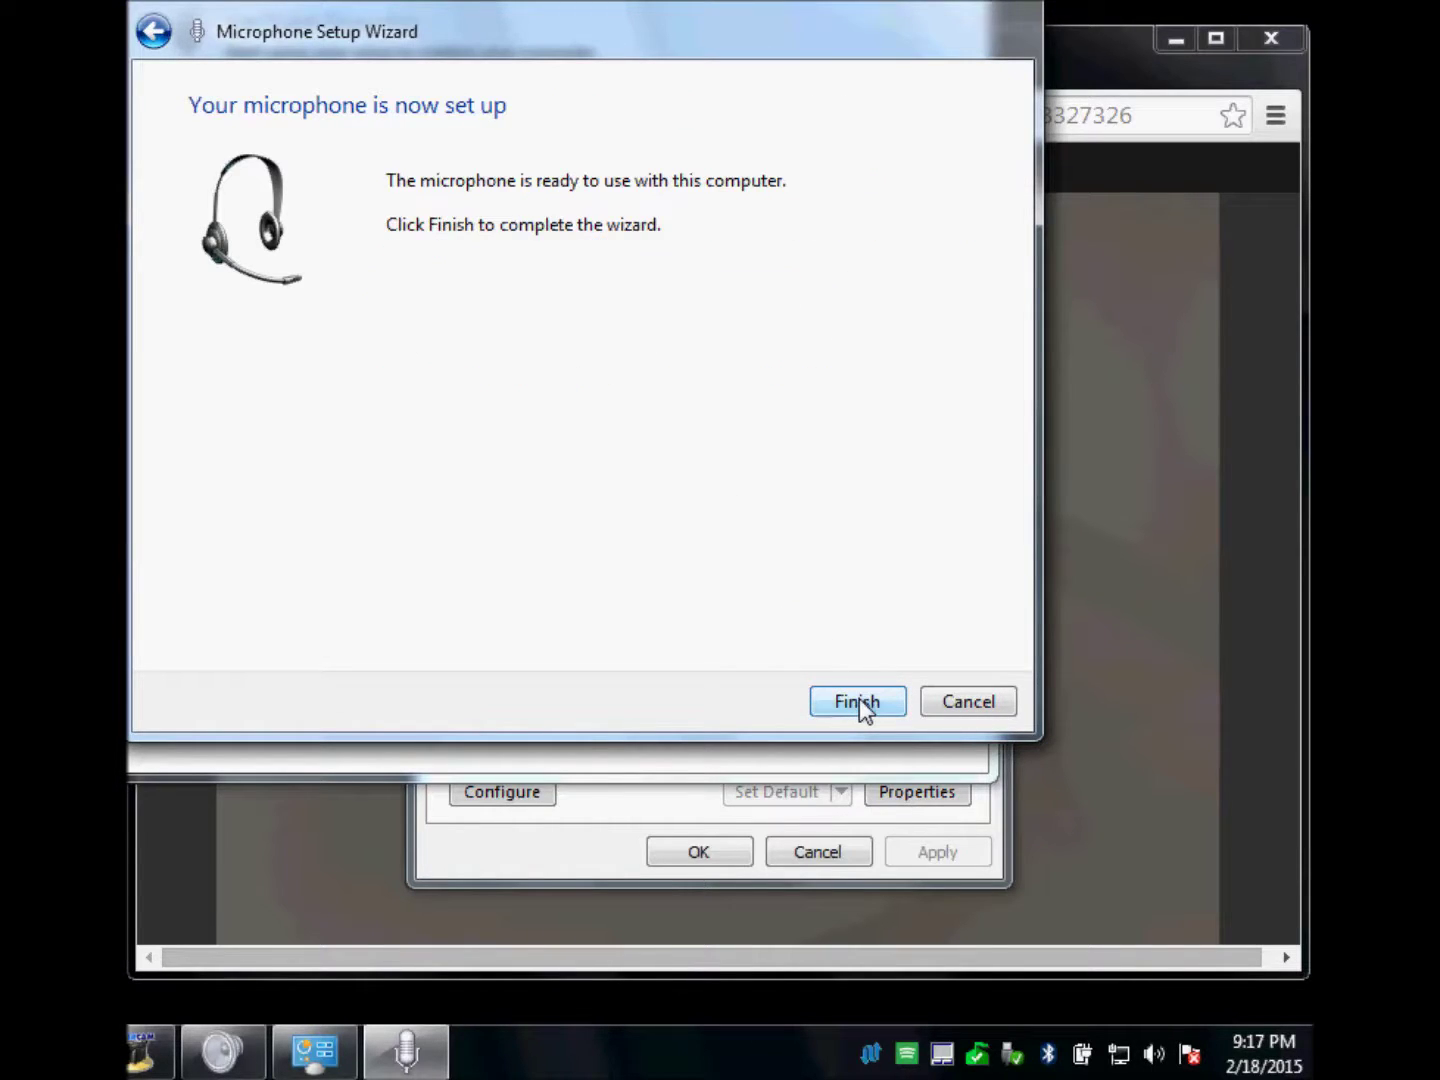
{"action": "left_click", "coordinate": [859, 697]}
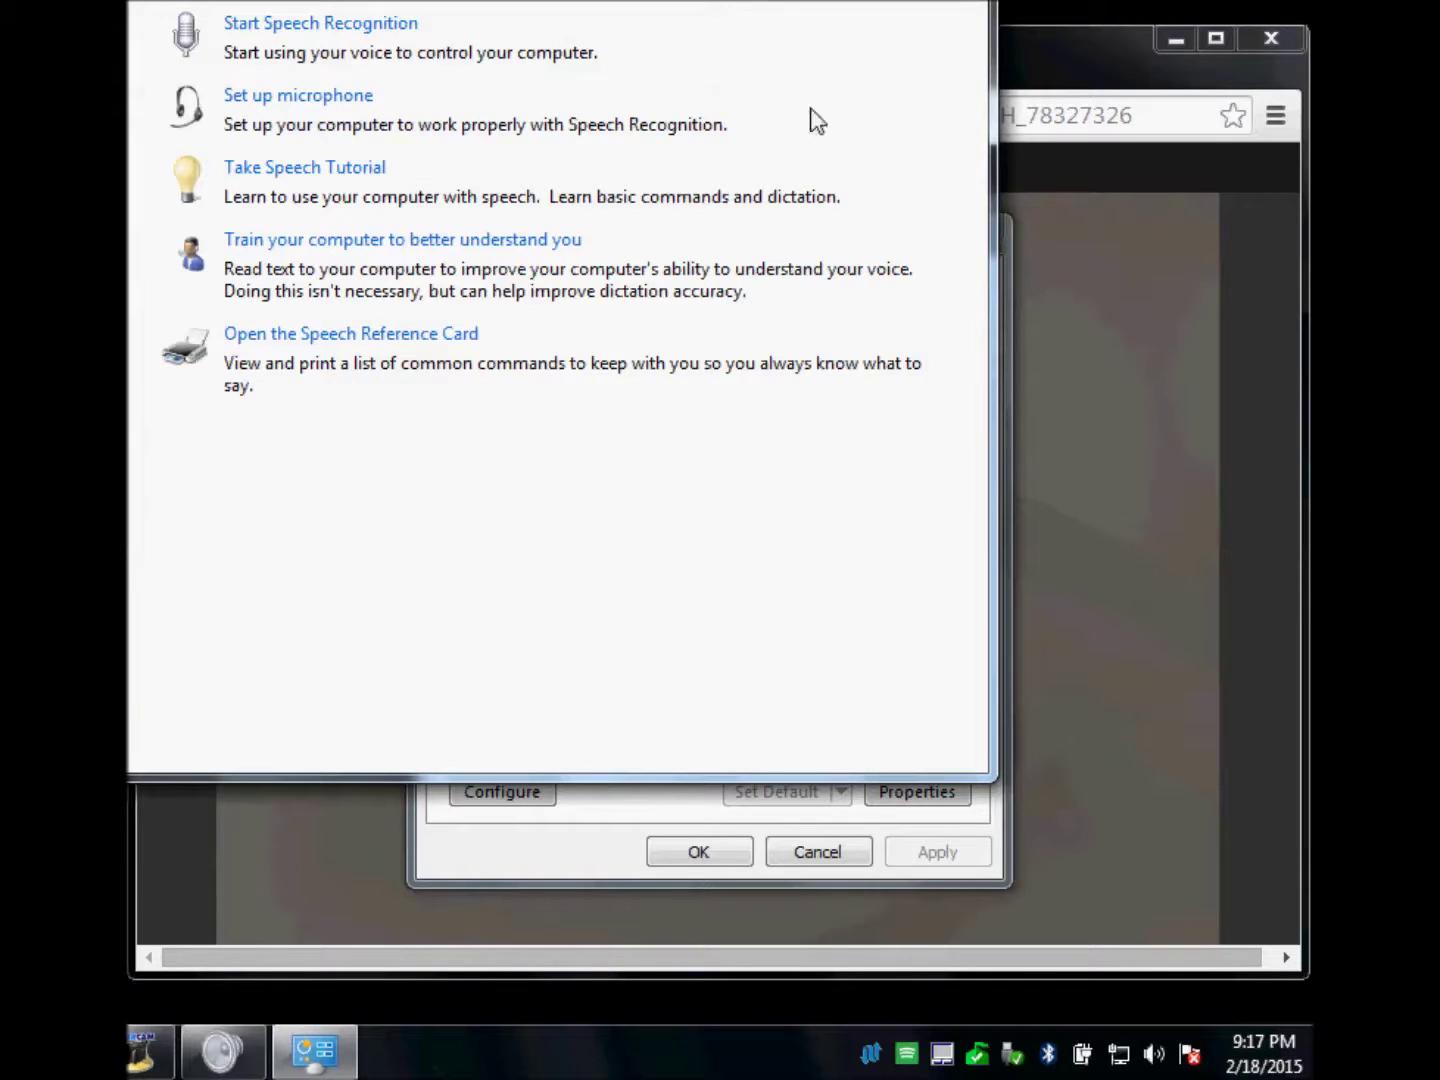
{"action": "key", "text": "alt+F4"}
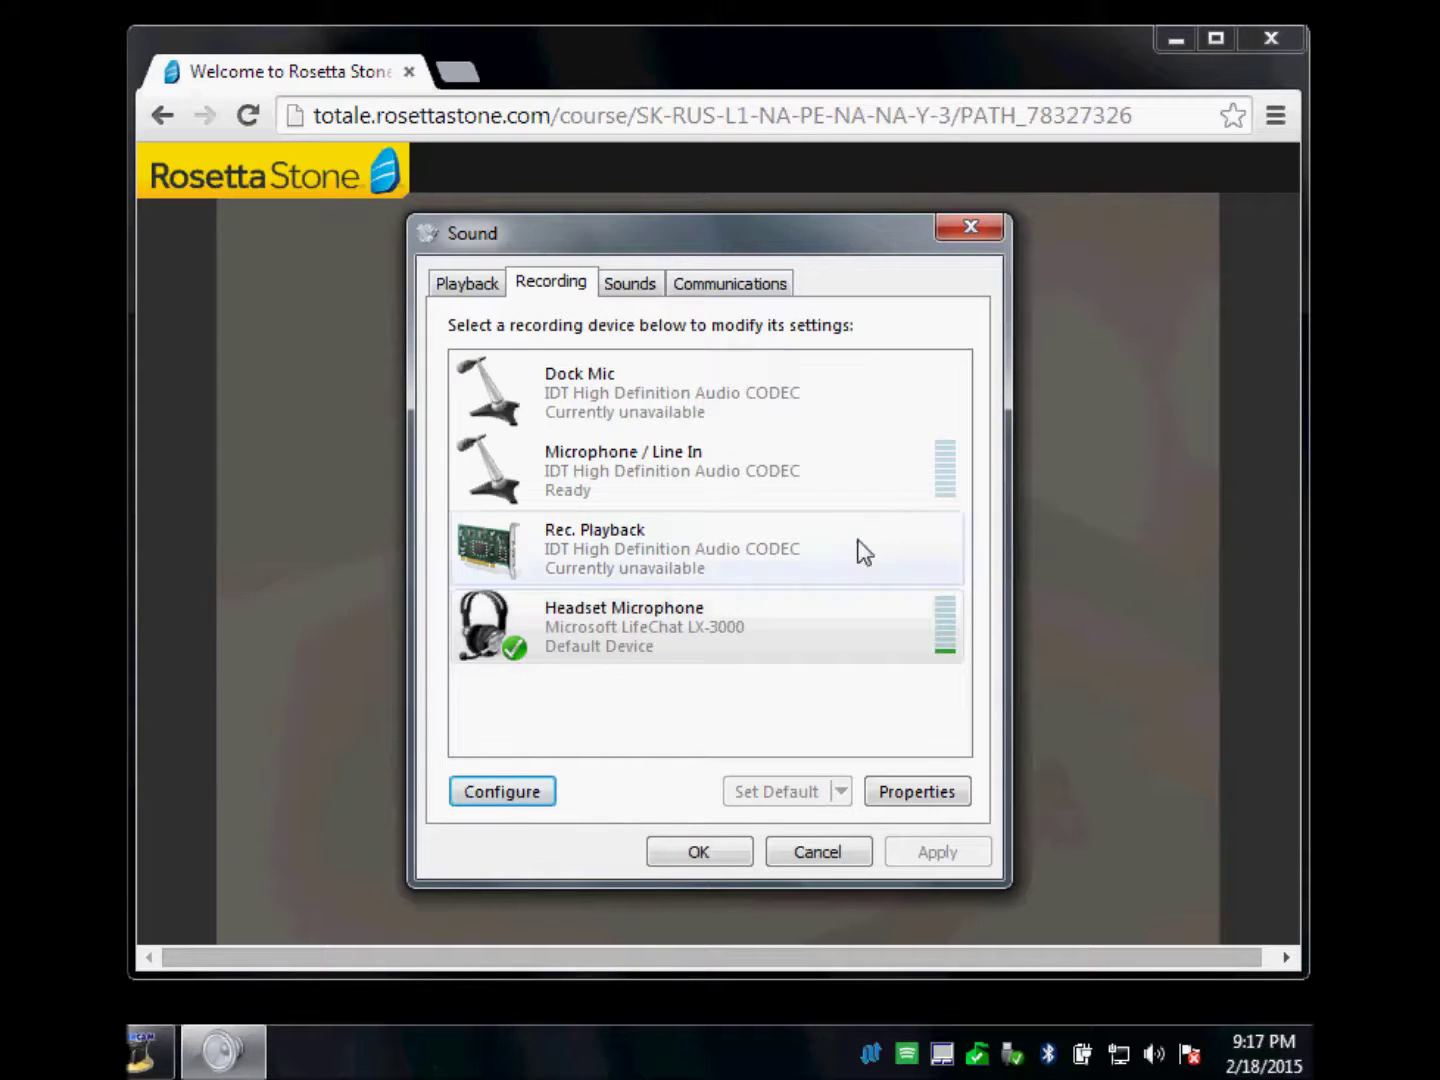
{"action": "left_click", "coordinate": [946, 614]}
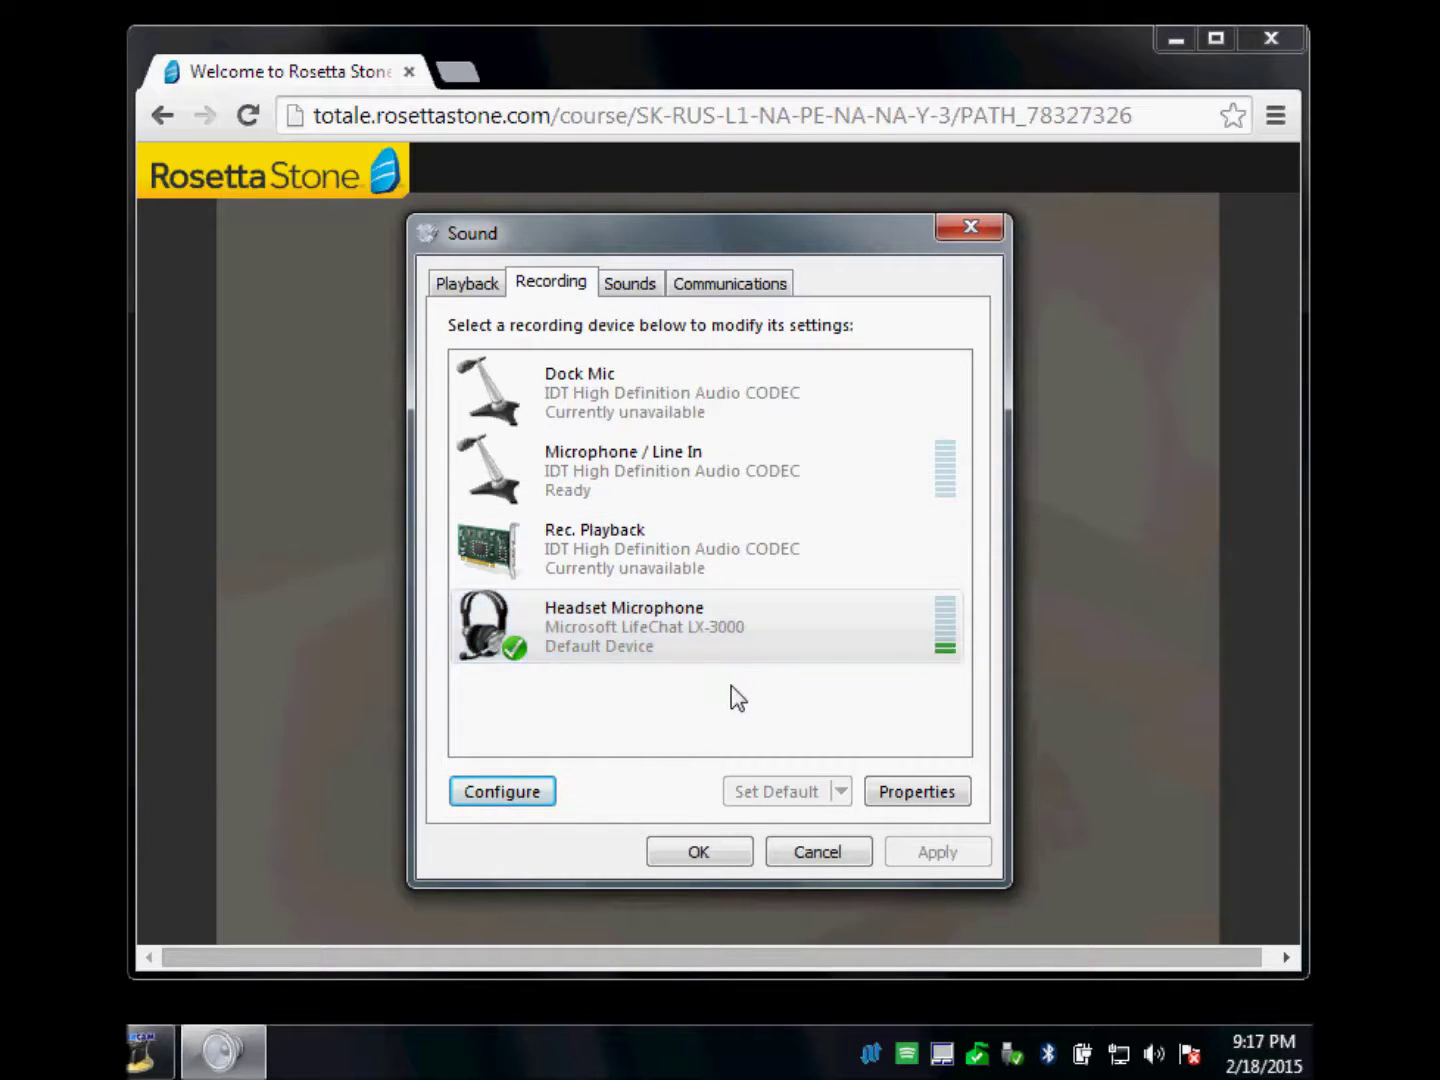
Step: Save the Sound settings, refresh the Microphone Selection list, and cancel back to the lesson
{"action": "left_click", "coordinate": [697, 851]}
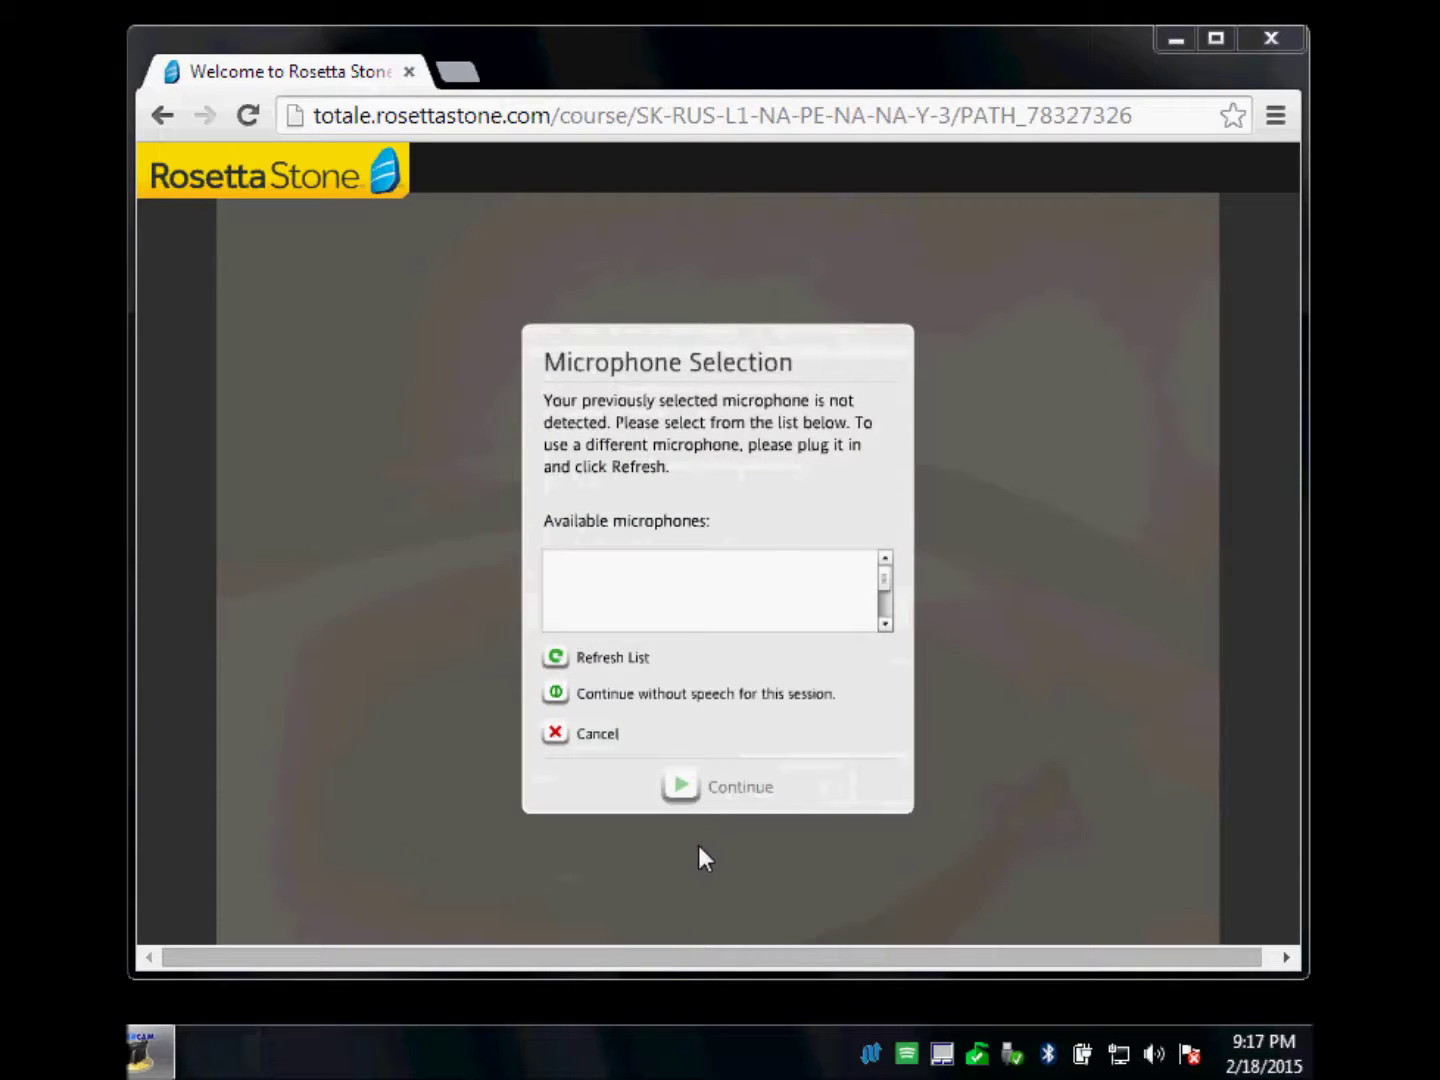
{"action": "left_click", "coordinate": [607, 658]}
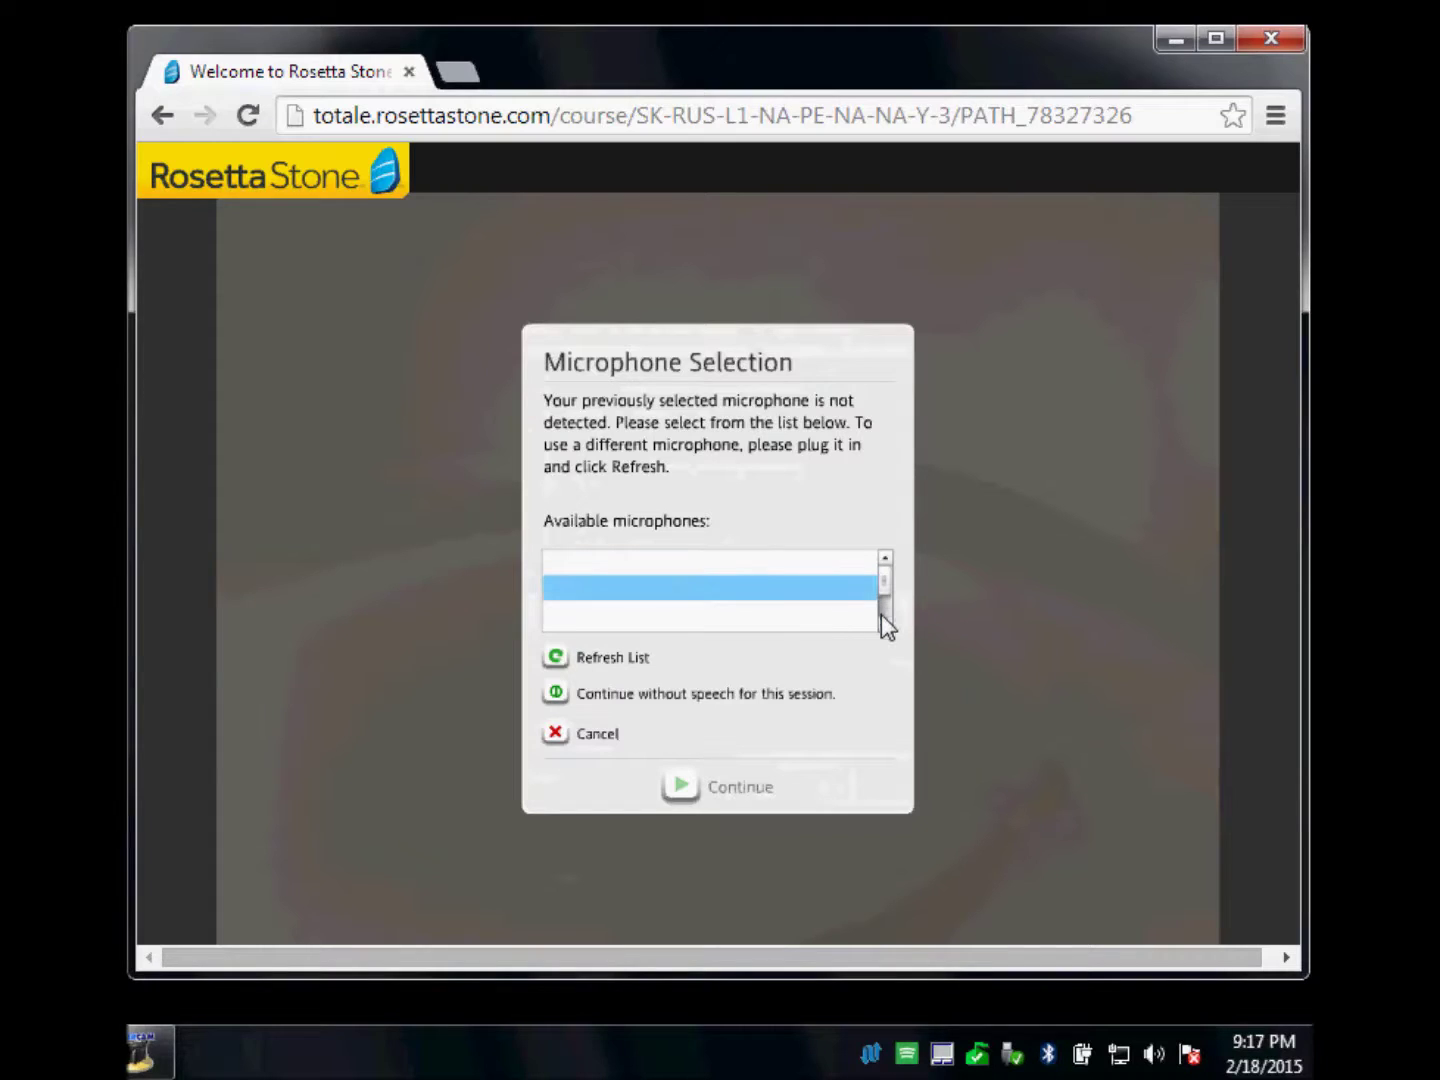
{"action": "mouse_move", "coordinate": [884, 593]}
{"action": "left_mouse_down"}
{"action": "mouse_move", "coordinate": [884, 616]}
{"action": "mouse_move", "coordinate": [885, 574]}
{"action": "left_mouse_up"}
{"action": "left_click", "coordinate": [591, 734]}
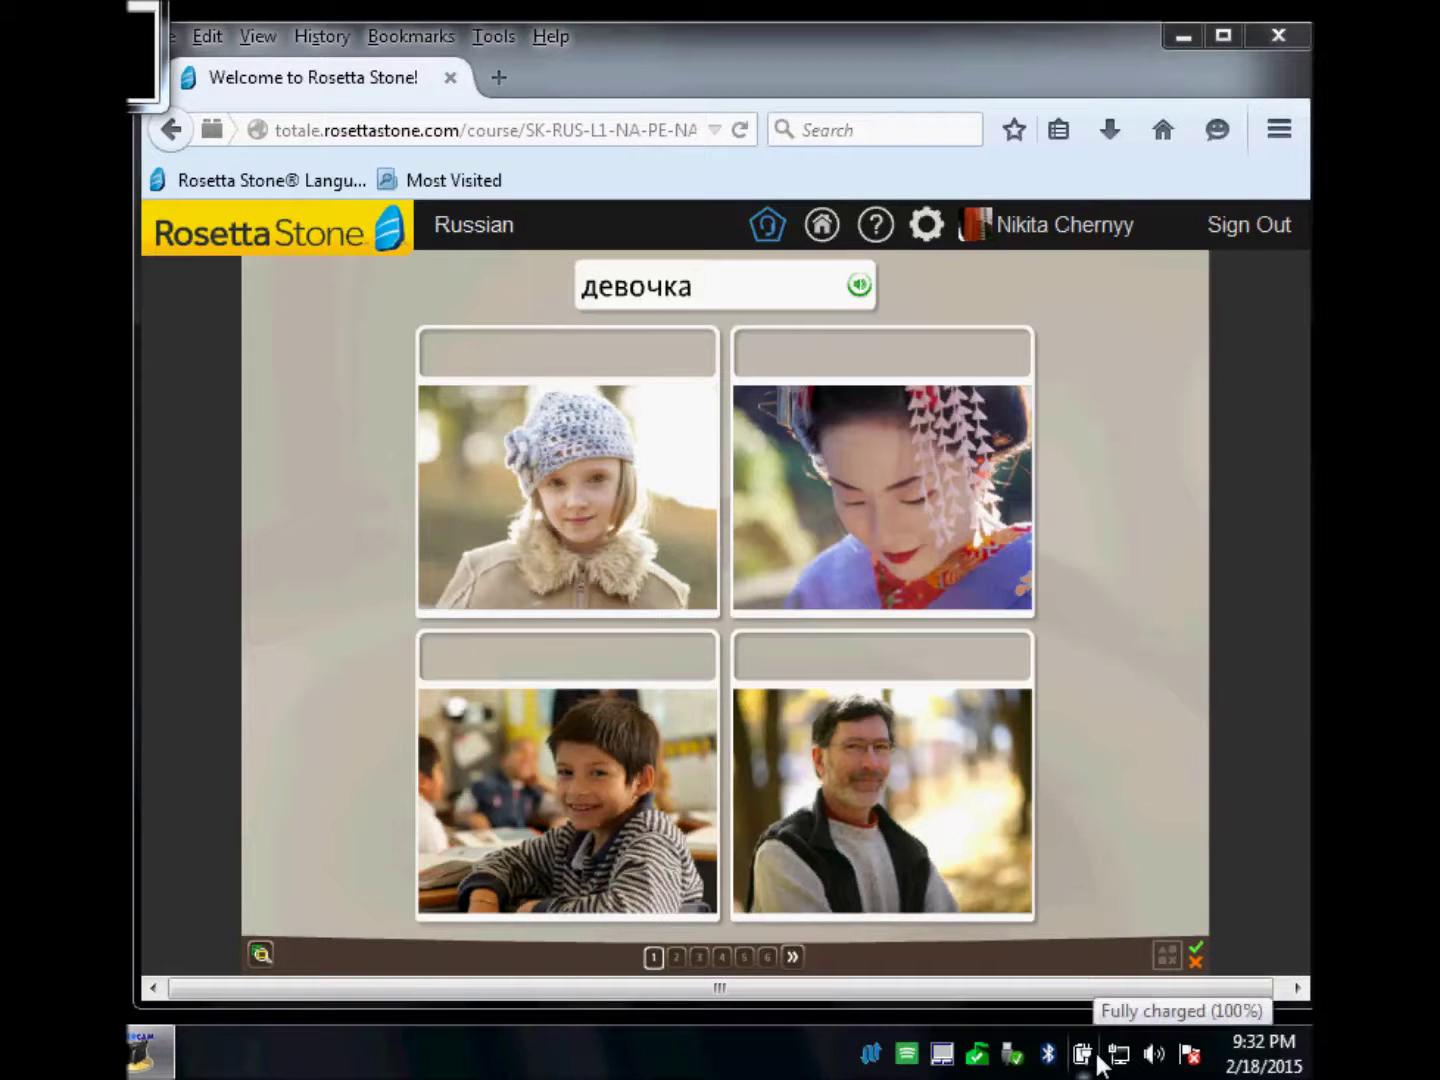
Step: Make the LifeChat Headset Earphone the default playback device and save the Sound settings
{"action": "right_click", "coordinate": [1154, 1055]}
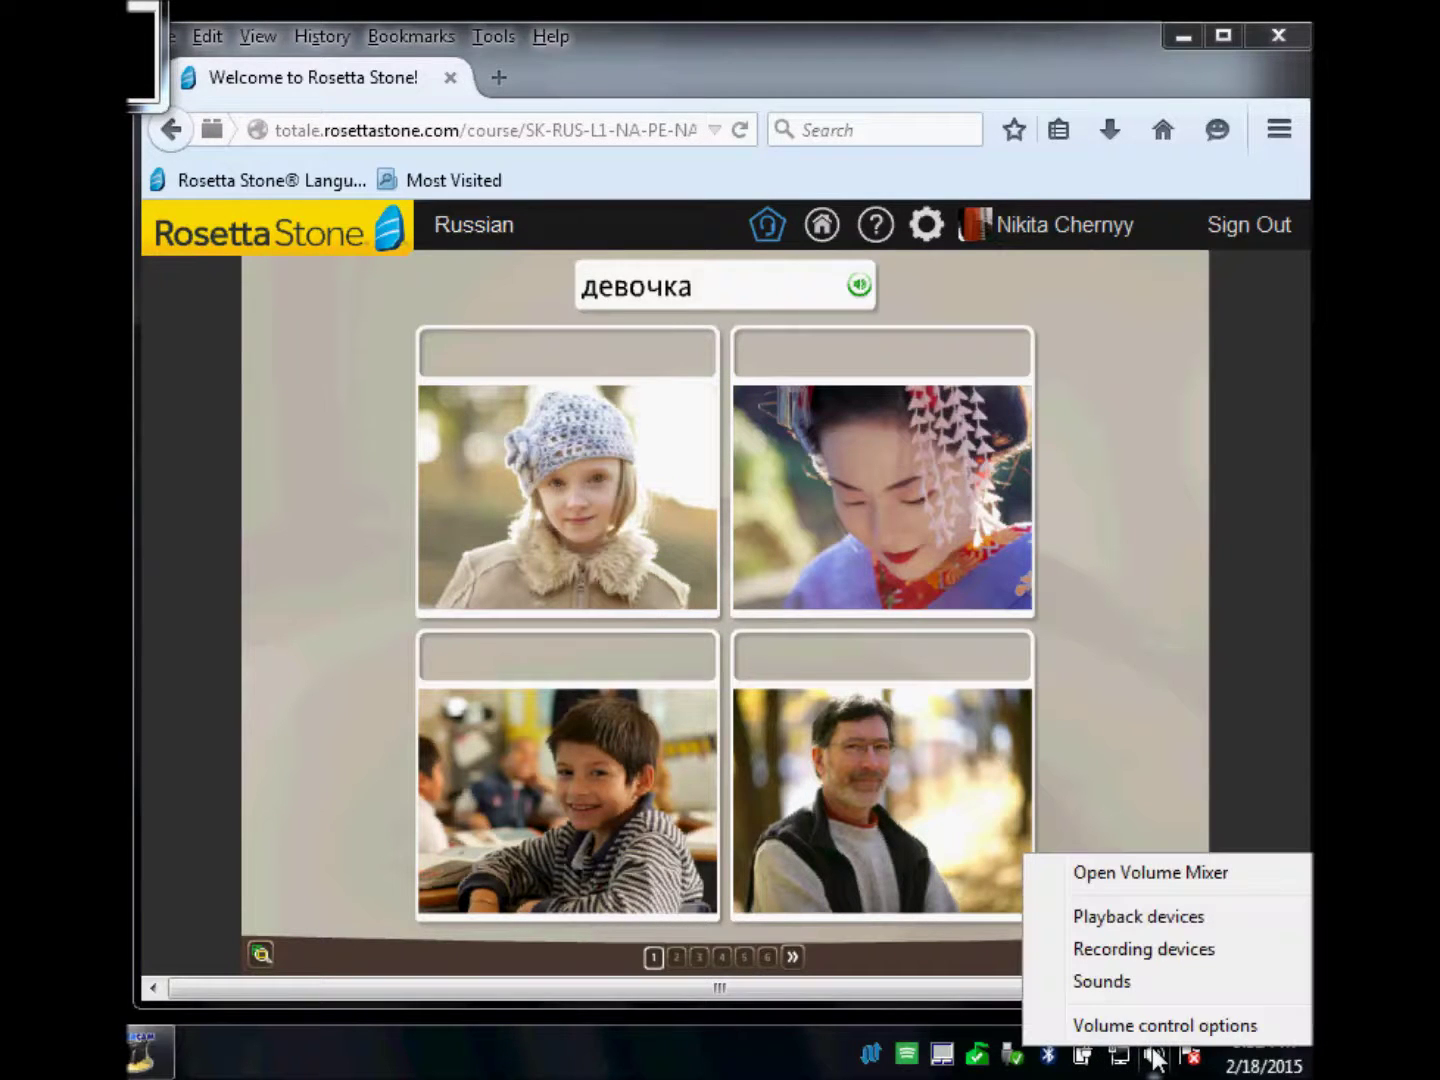
{"action": "left_click", "coordinate": [1105, 918]}
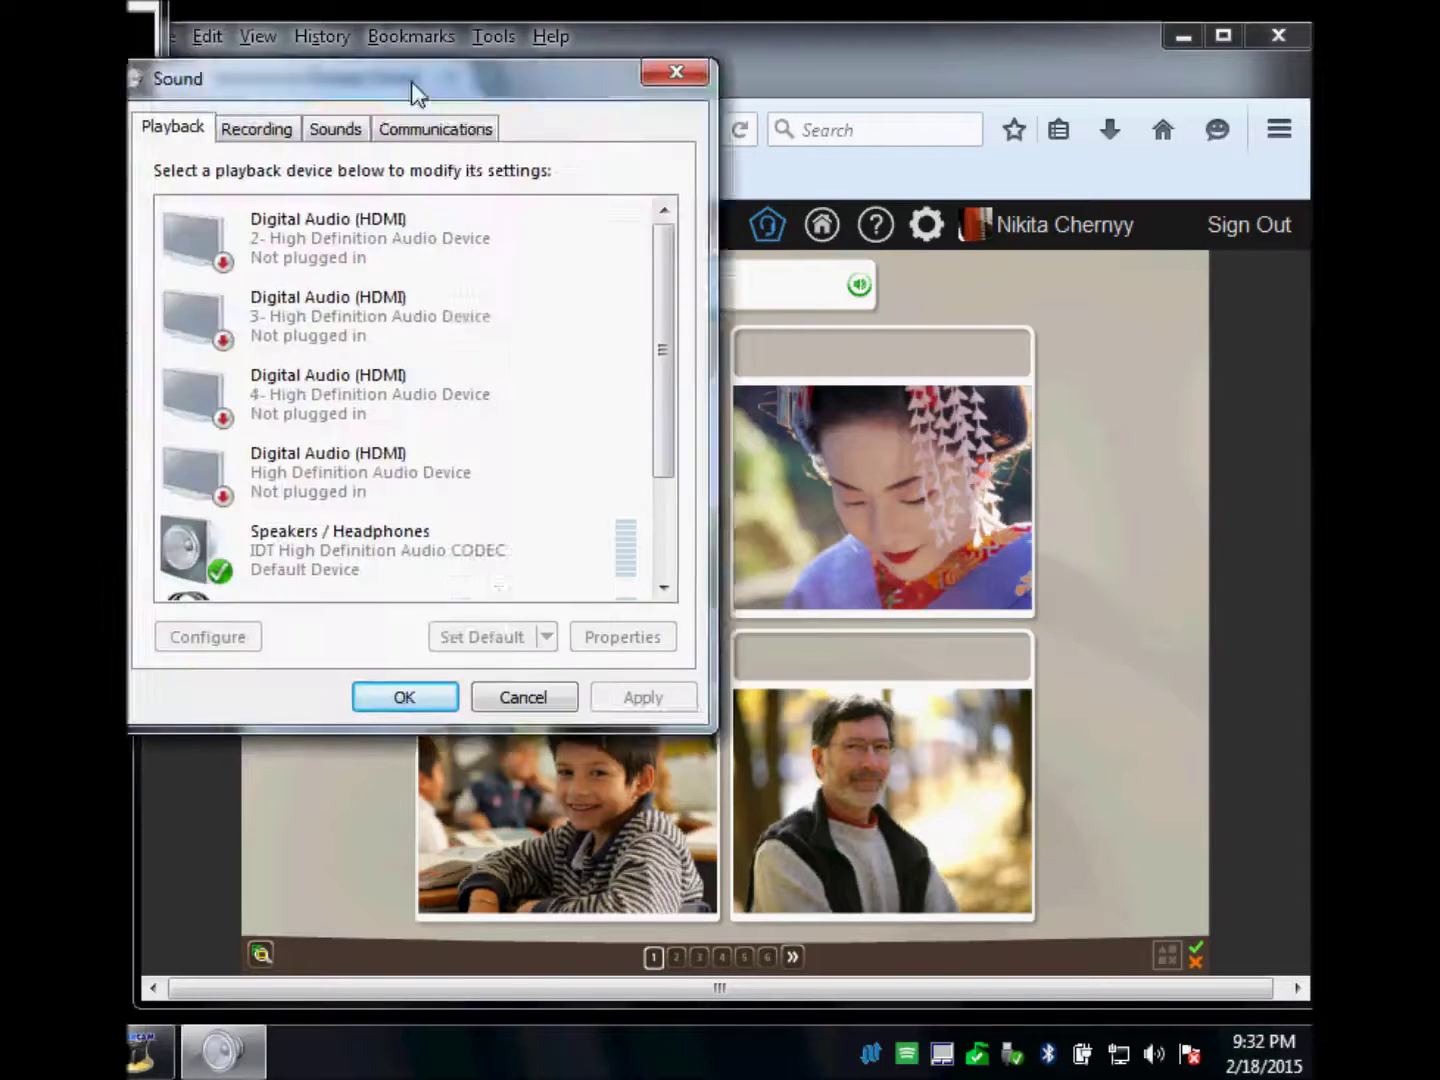
{"action": "left_click_drag", "start_coordinate": [417, 90], "coordinate": [627, 183]}
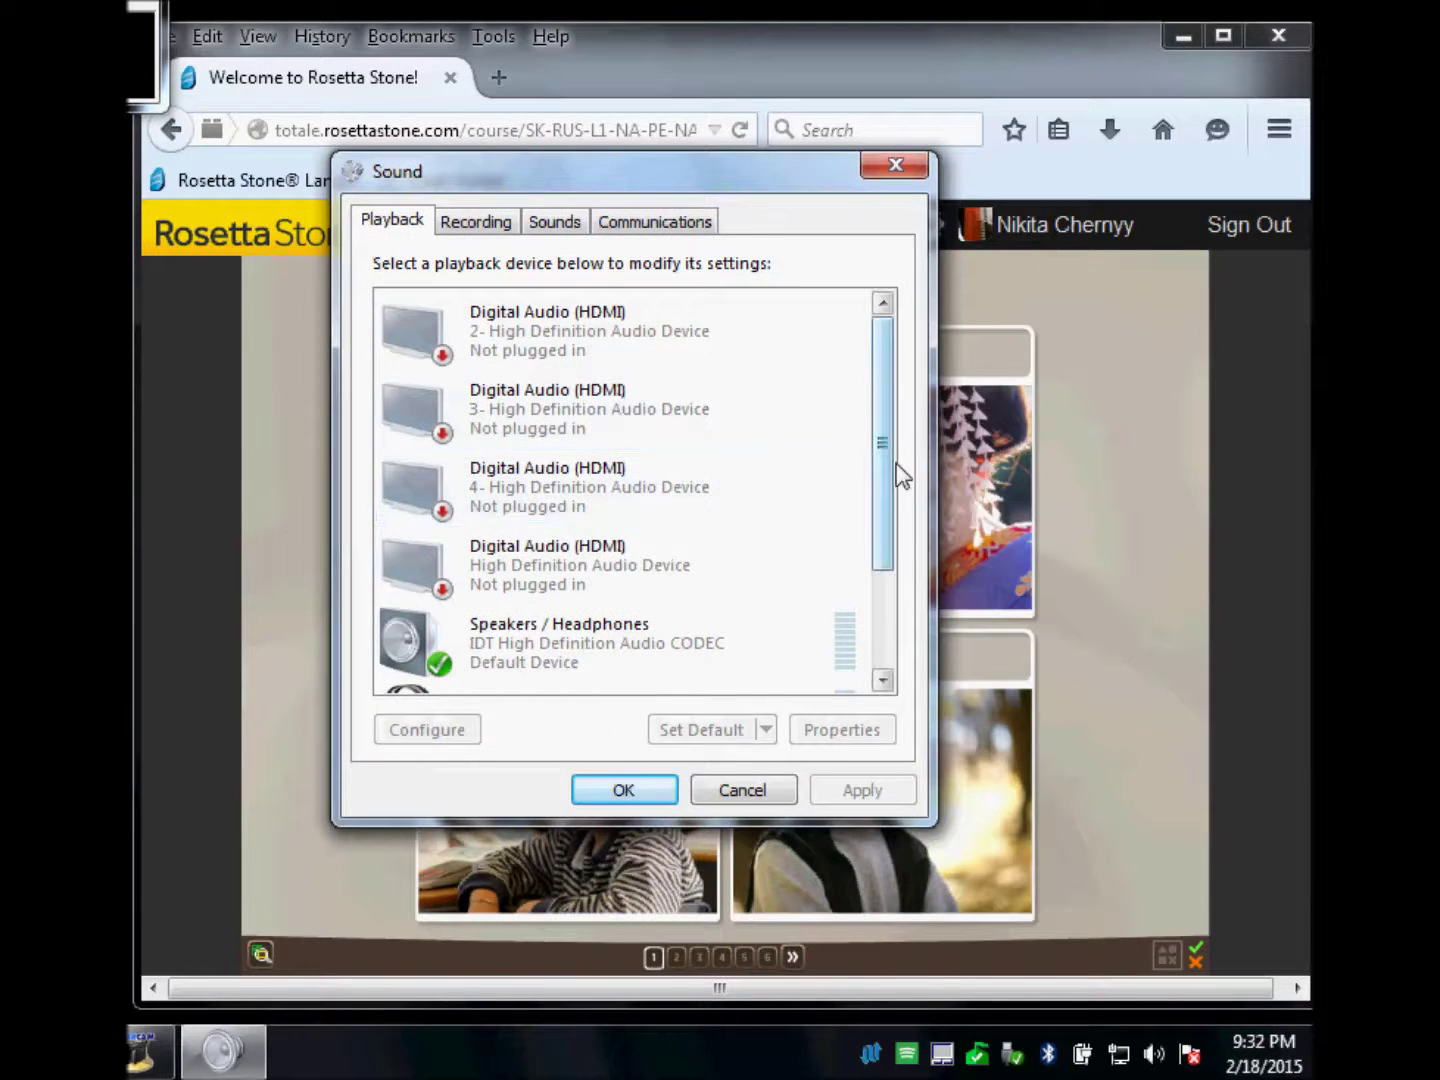
{"action": "left_click_drag", "start_coordinate": [883, 450], "coordinate": [883, 630]}
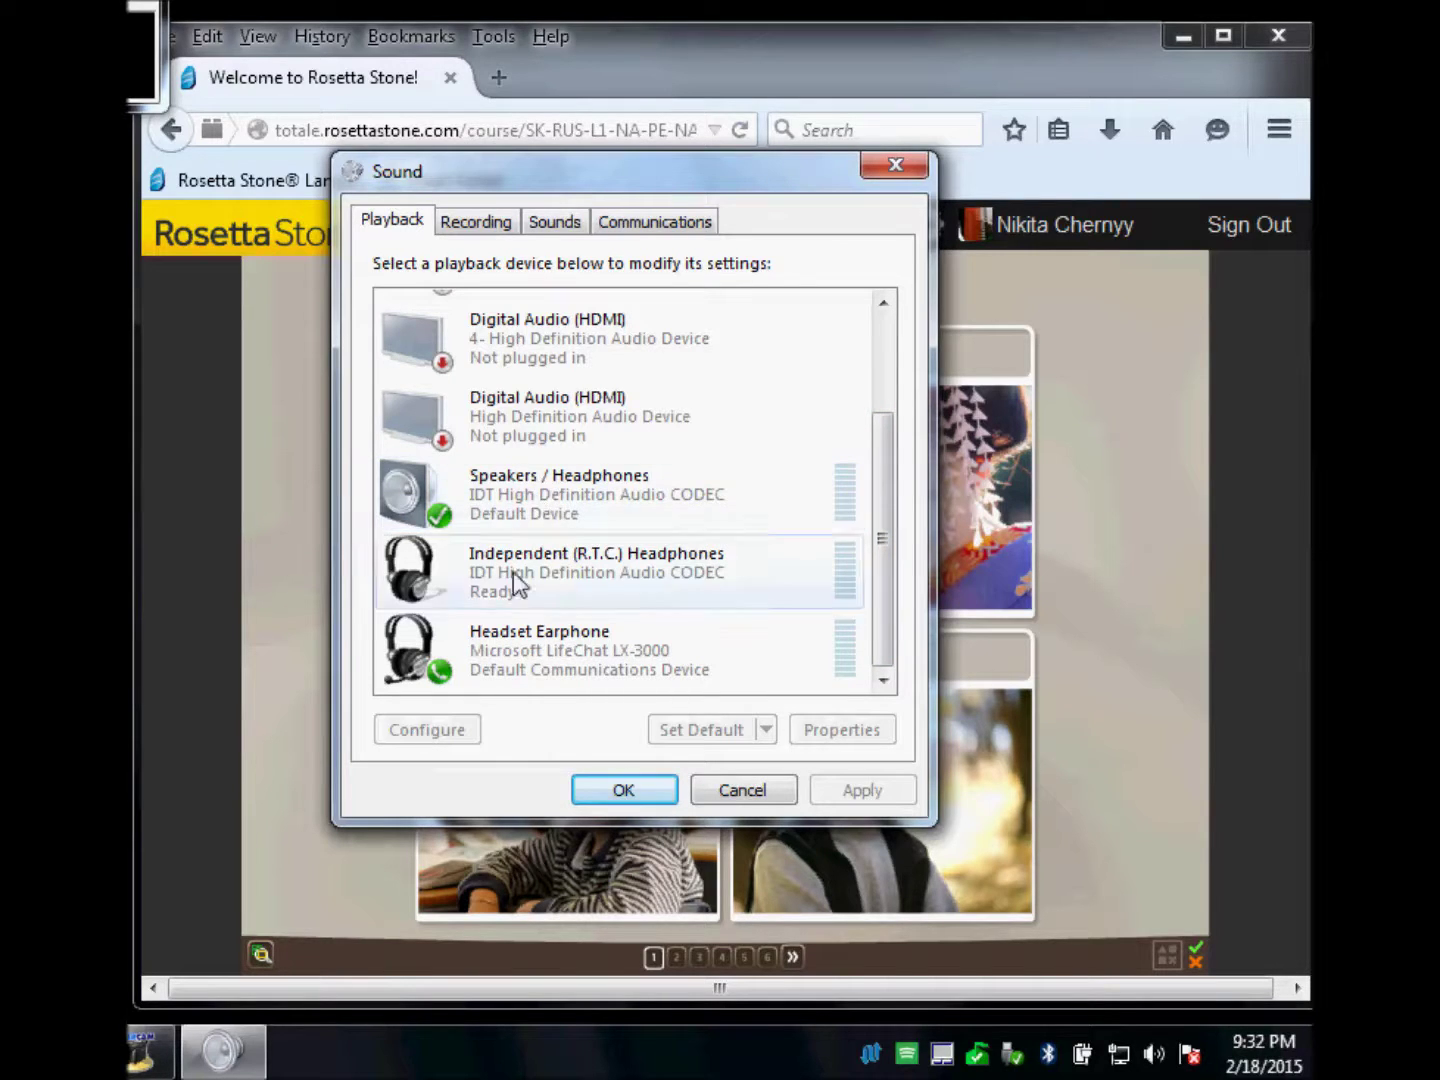
{"action": "right_click", "coordinate": [548, 652]}
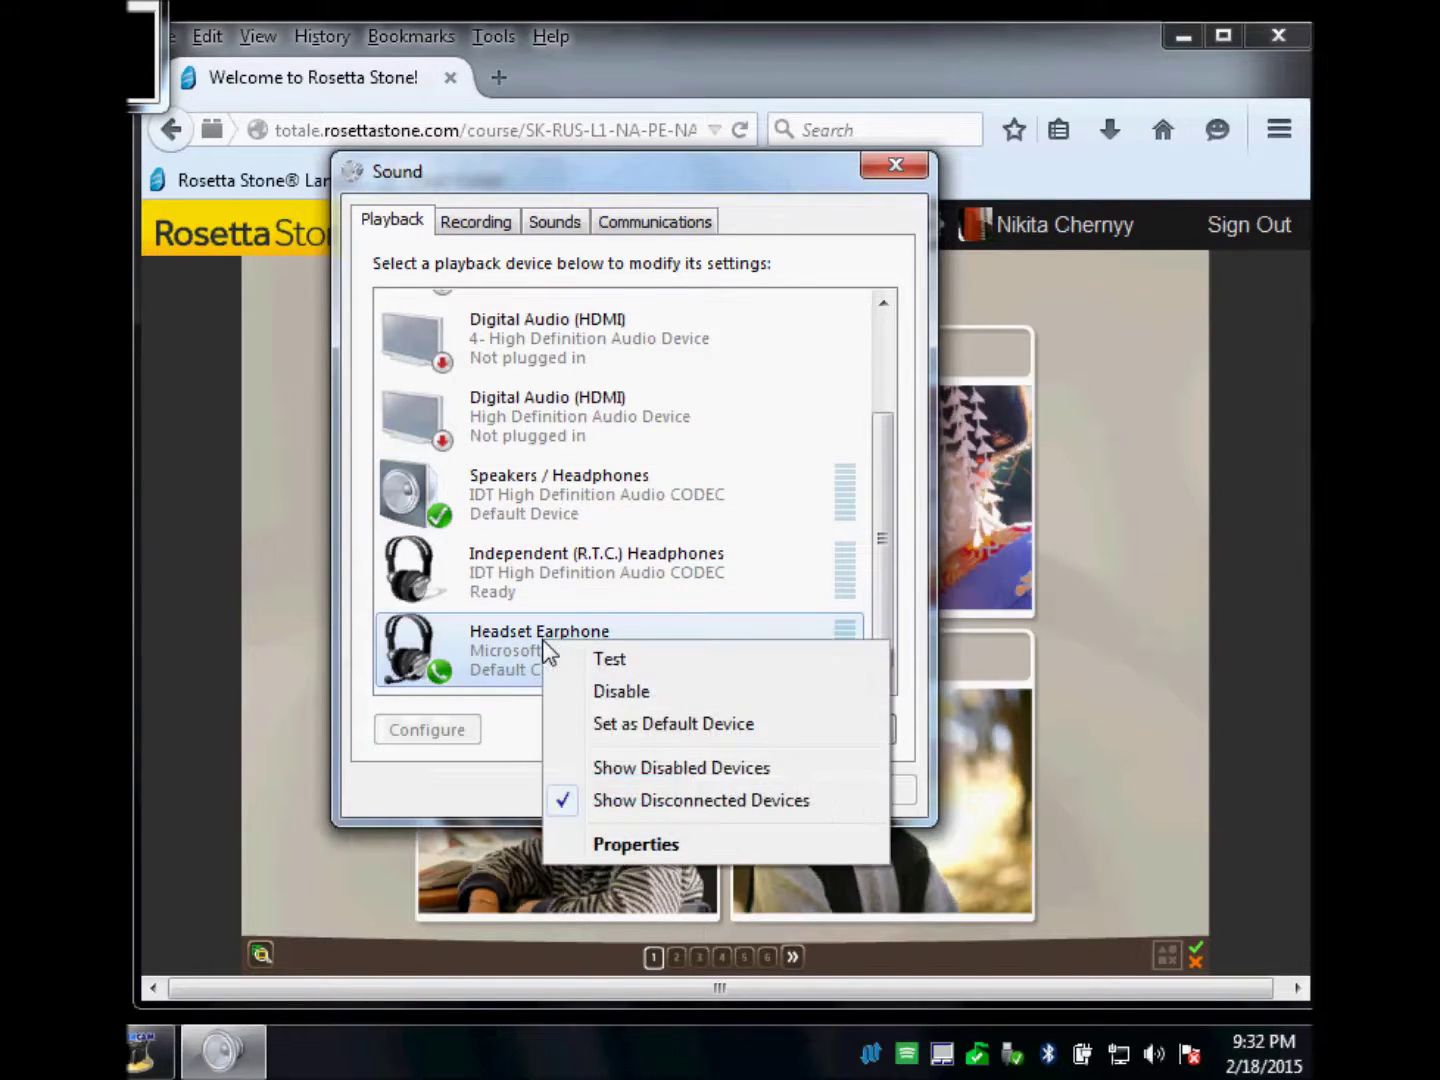
{"action": "left_click", "coordinate": [636, 725]}
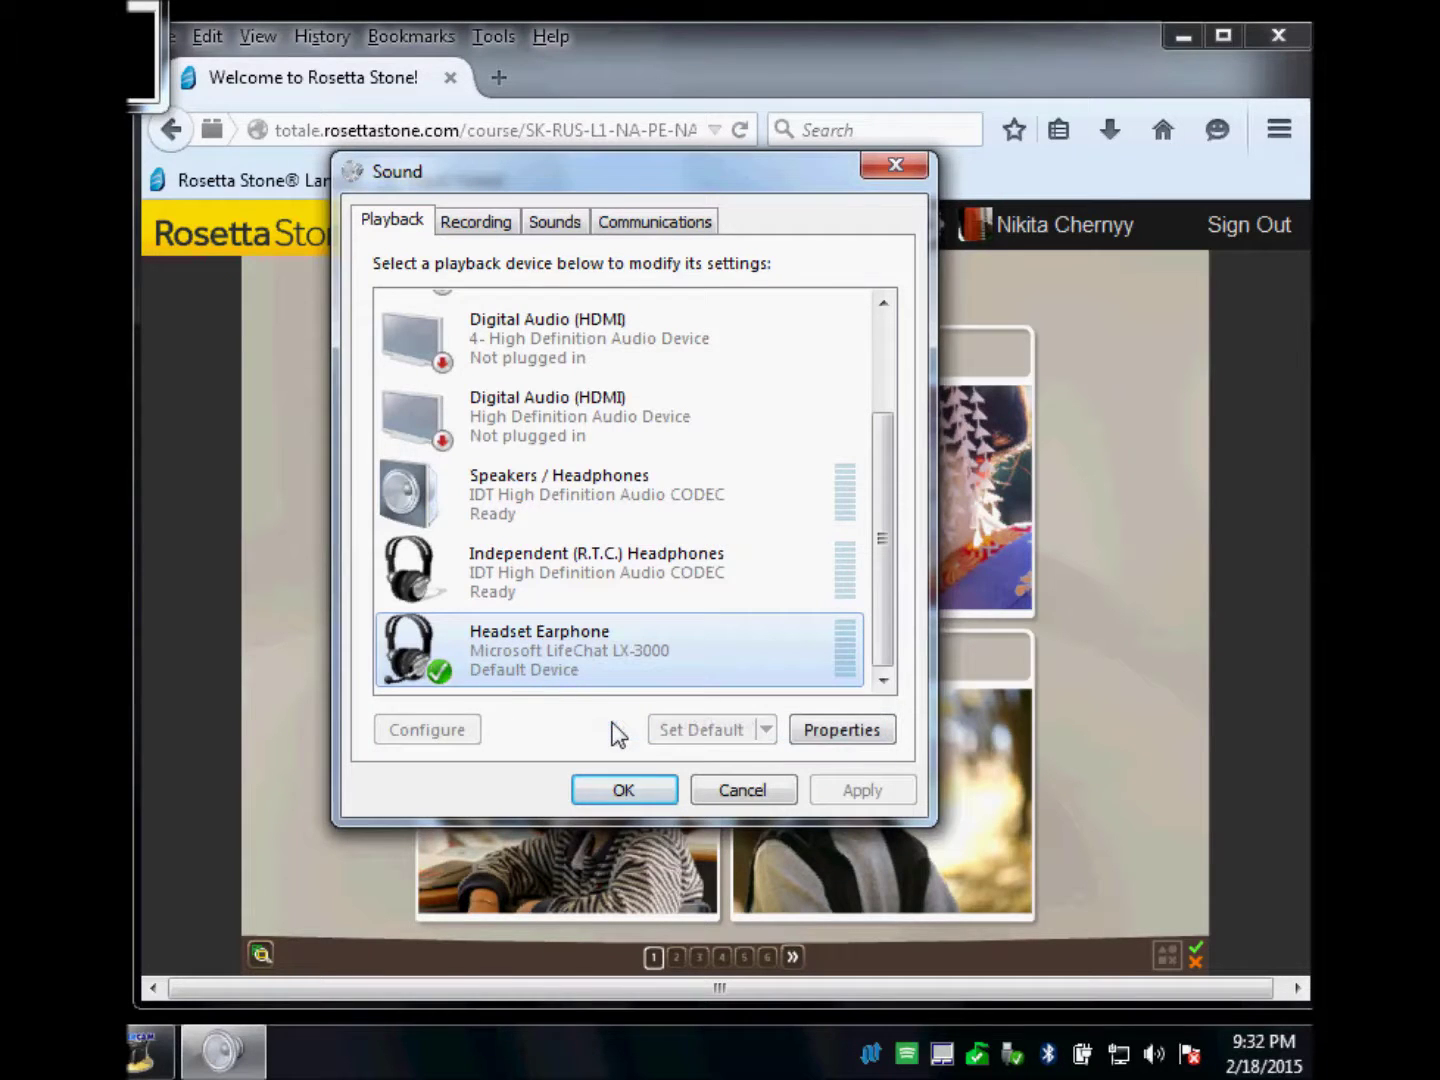
{"action": "left_click", "coordinate": [624, 790]}
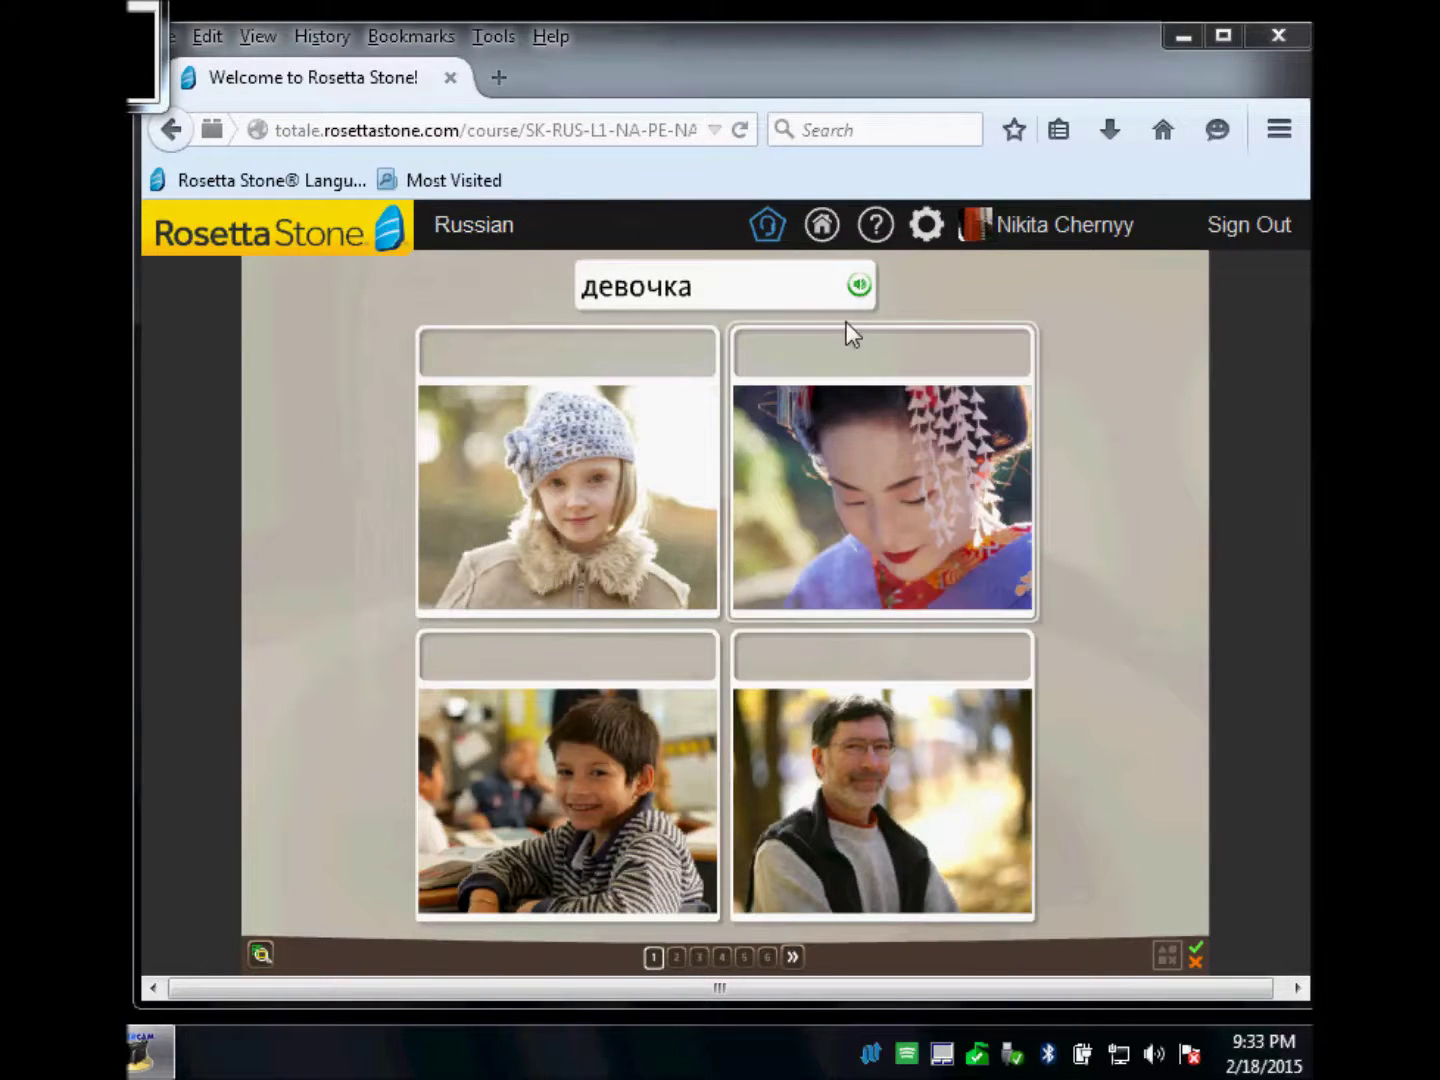